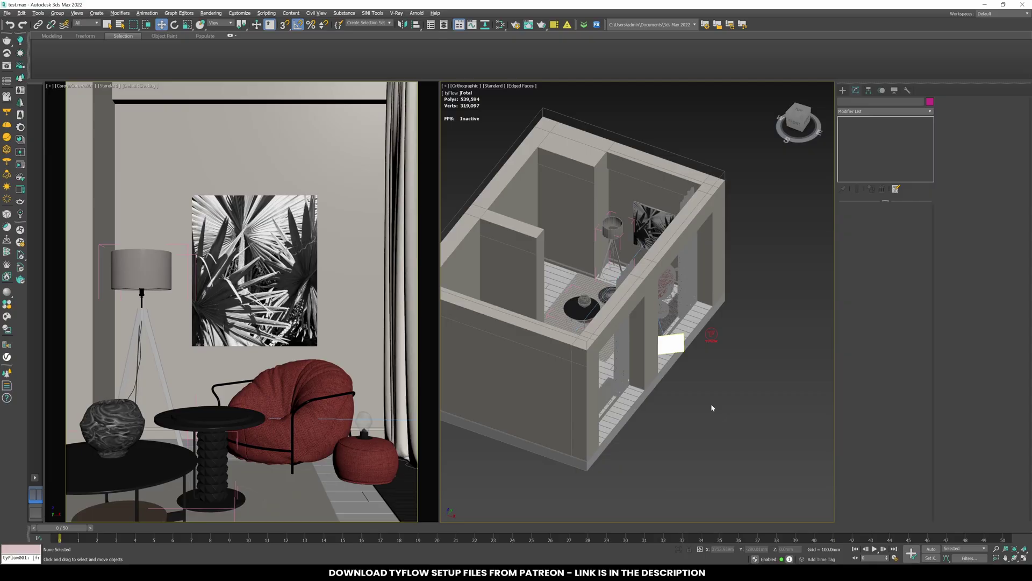
# Step: Move the ribbed-column table aside in the camera view to inspect the thin-legged table, and move it back over it
pyautogui.scroll(5, 711, 403)
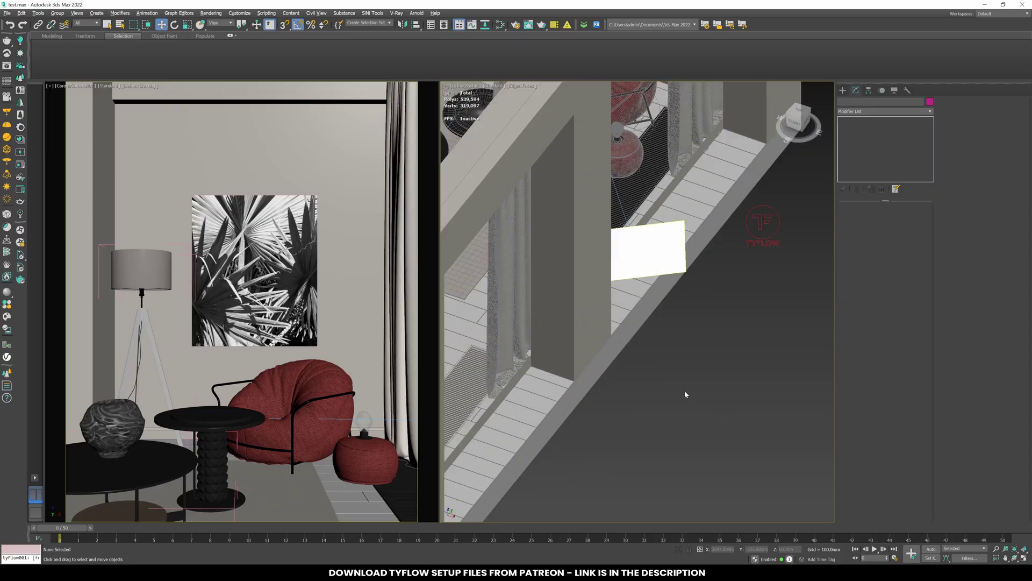
pyautogui.scroll(-3, 685, 390)
pyautogui.keyDown('alt'); pyautogui.moveTo(706, 422); pyautogui.dragTo(772, 415, button='middle'); pyautogui.keyUp('alt')
pyautogui.scroll(8, 598, 317)
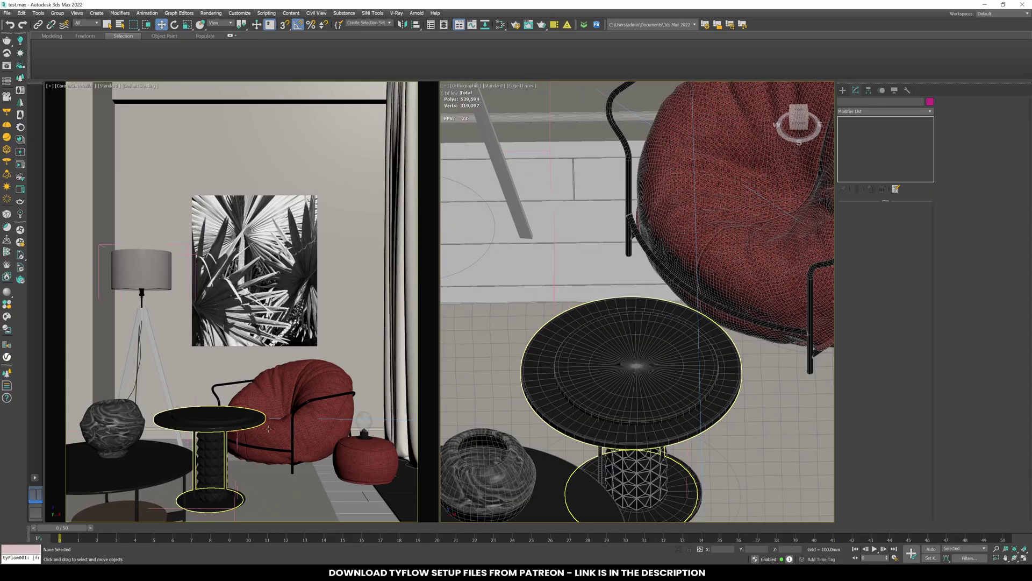
pyautogui.click(216, 419)
pyautogui.moveTo(216, 418); pyautogui.dragTo(370, 419)
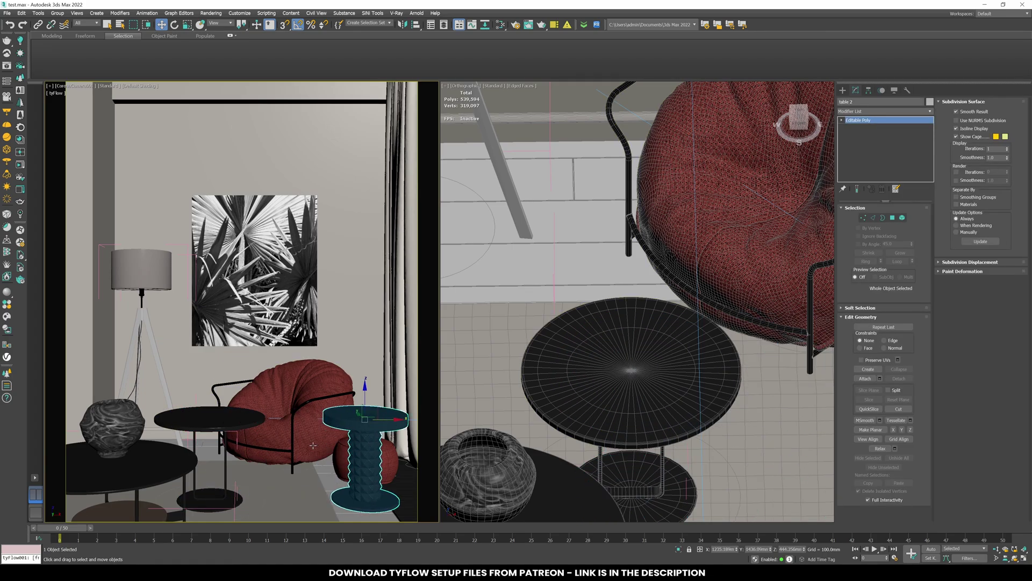
pyautogui.press('F4')
pyautogui.press('F4')
pyautogui.click(221, 412)
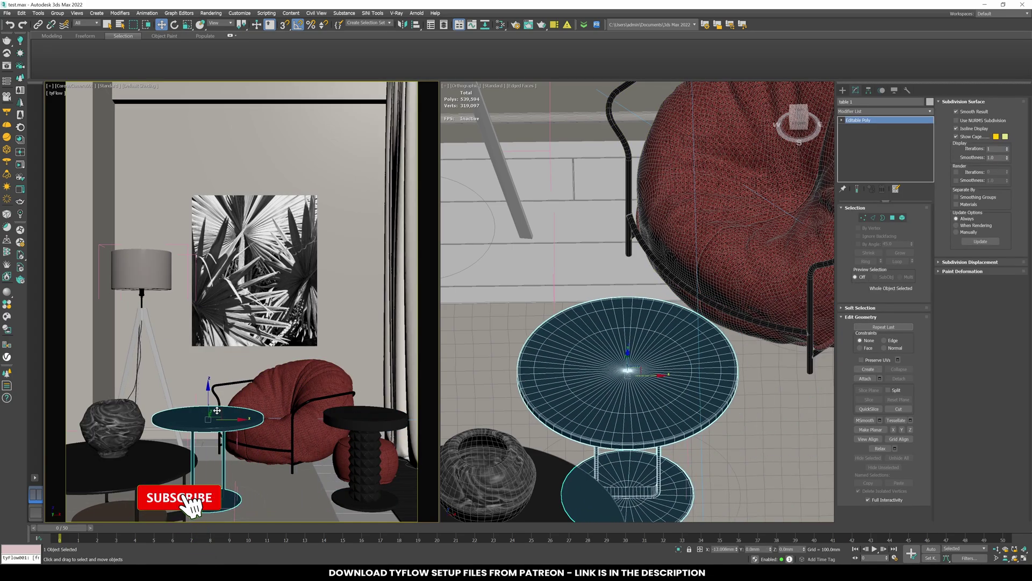
pyautogui.click(388, 416)
pyautogui.moveTo(390, 418); pyautogui.dragTo(237, 417)
# Step: Hide the ribbed-column table 2 from the scene
pyautogui.rightClick(223, 377)
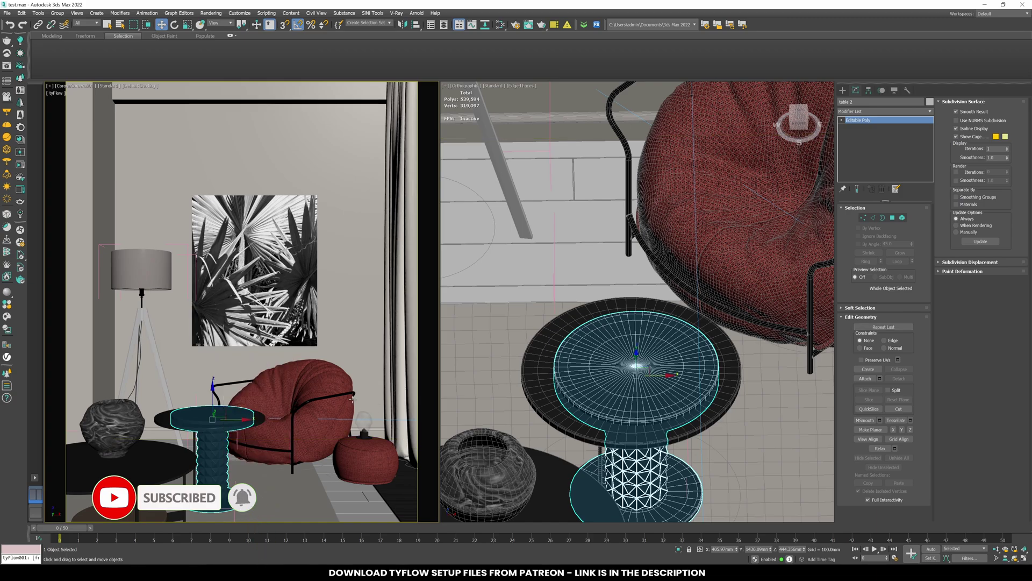
pyautogui.rightClick(246, 332)
pyautogui.click(266, 304)
# Step: Create a tyFlow object outside the room beside the window wall, near the existing tyFlow icon
pyautogui.scroll(-4, 614, 404)
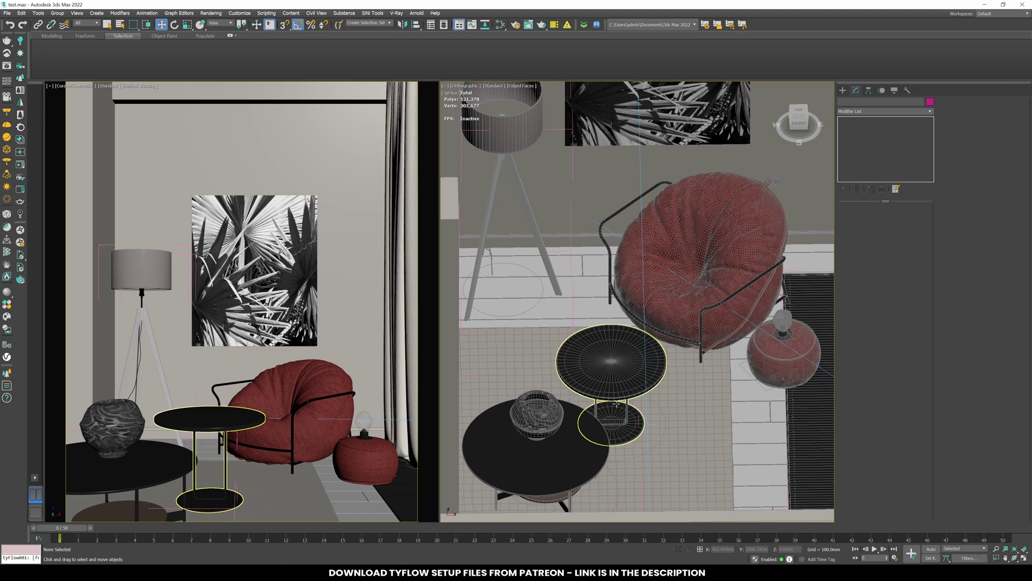
pyautogui.scroll(-2, 578, 399)
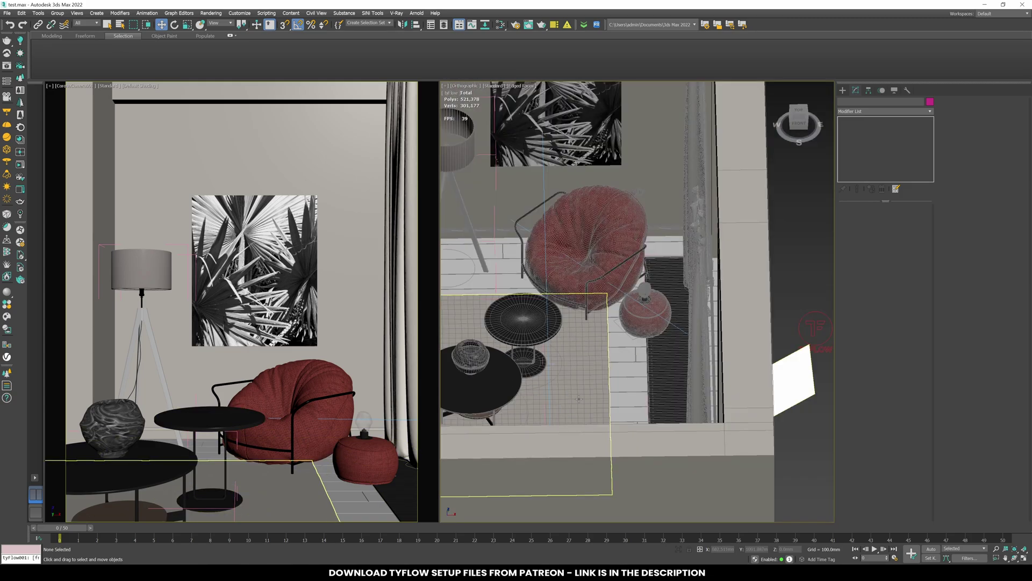
pyautogui.scroll(-3, 579, 398)
pyautogui.keyDown('alt'); pyautogui.moveTo(578, 399); pyautogui.dragTo(542, 381, button='middle'); pyautogui.keyUp('alt')
pyautogui.moveTo(788, 446); pyautogui.dragTo(722, 397, button='middle')
pyautogui.click(843, 91)
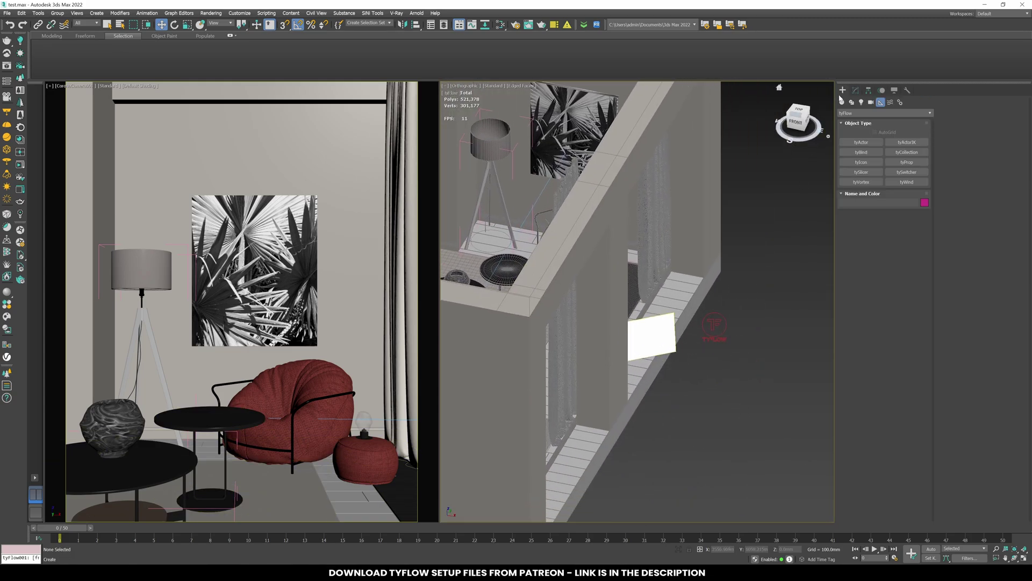
pyautogui.click(842, 102)
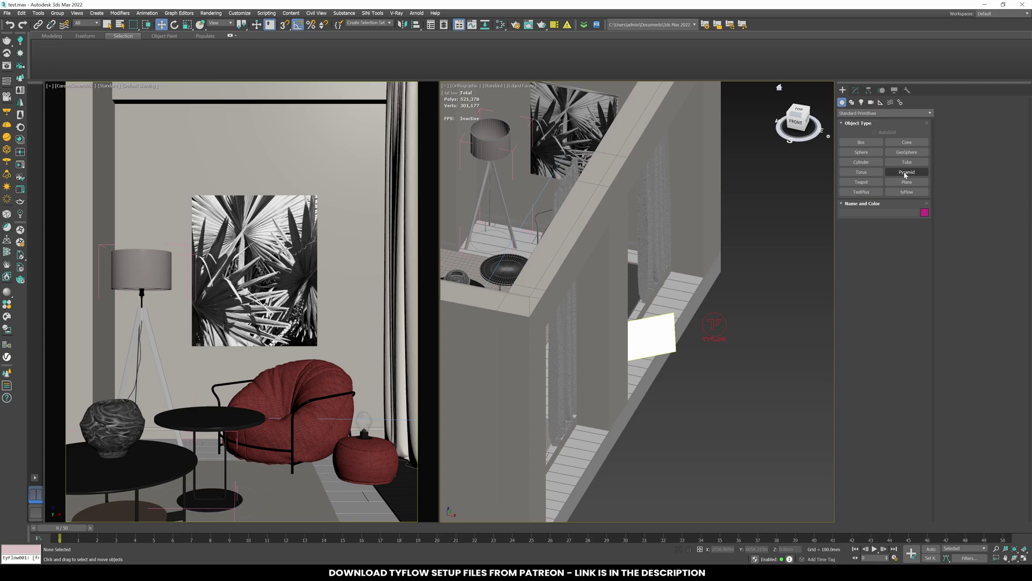
pyautogui.click(907, 192)
pyautogui.moveTo(691, 380); pyautogui.dragTo(706, 391)
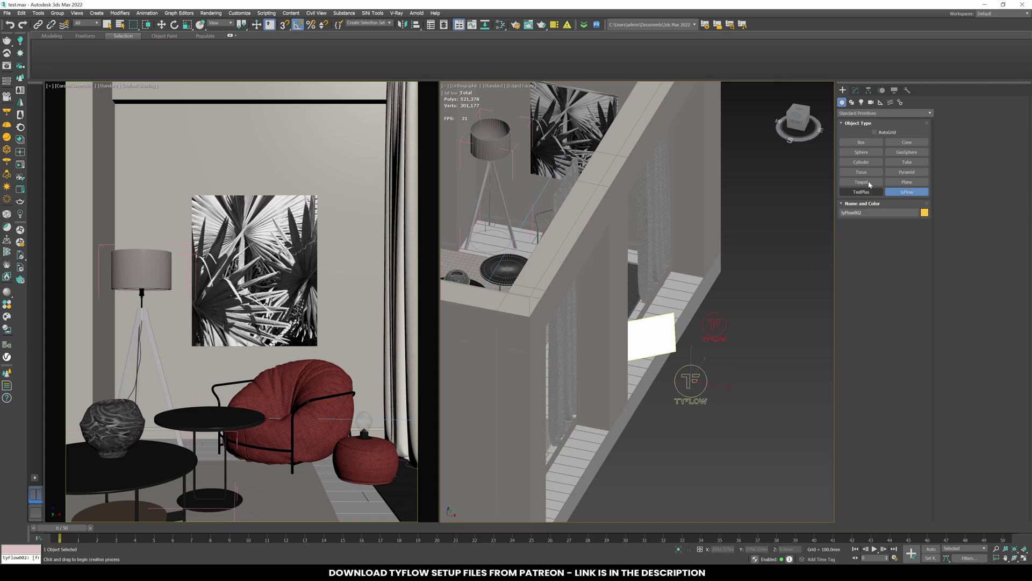
# Step: Open the editor of the tyFlow002 object and add a Birth Objects operator in a new event
pyautogui.click(856, 91)
pyautogui.moveTo(735, 401)
pyautogui.keyDown('alt'); pyautogui.mouseDown(button='middle')
pyautogui.moveTo(726, 403)
pyautogui.moveTo(745, 406)
pyautogui.mouseUp(button='middle'); pyautogui.keyUp('alt')
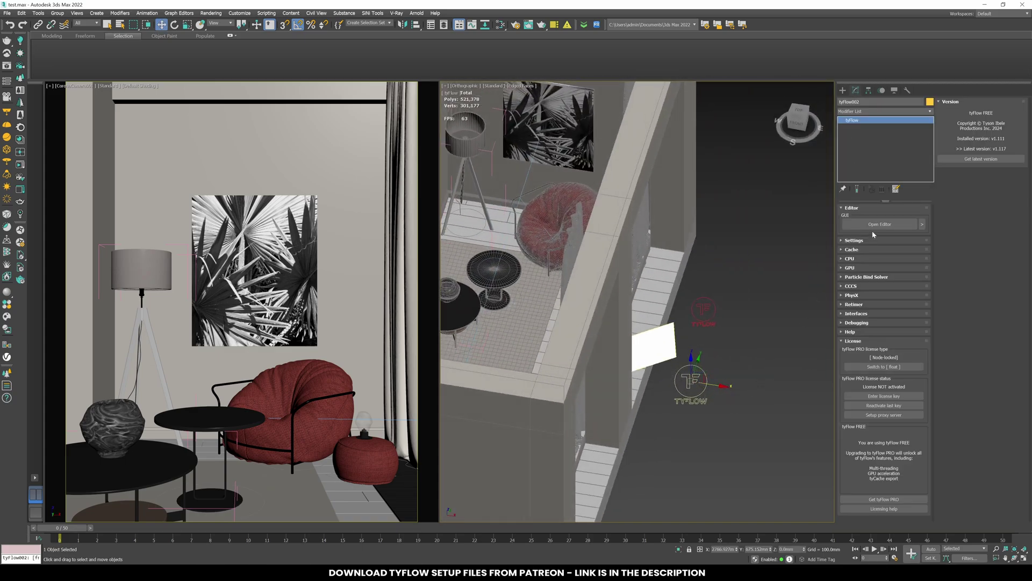
pyautogui.click(879, 224)
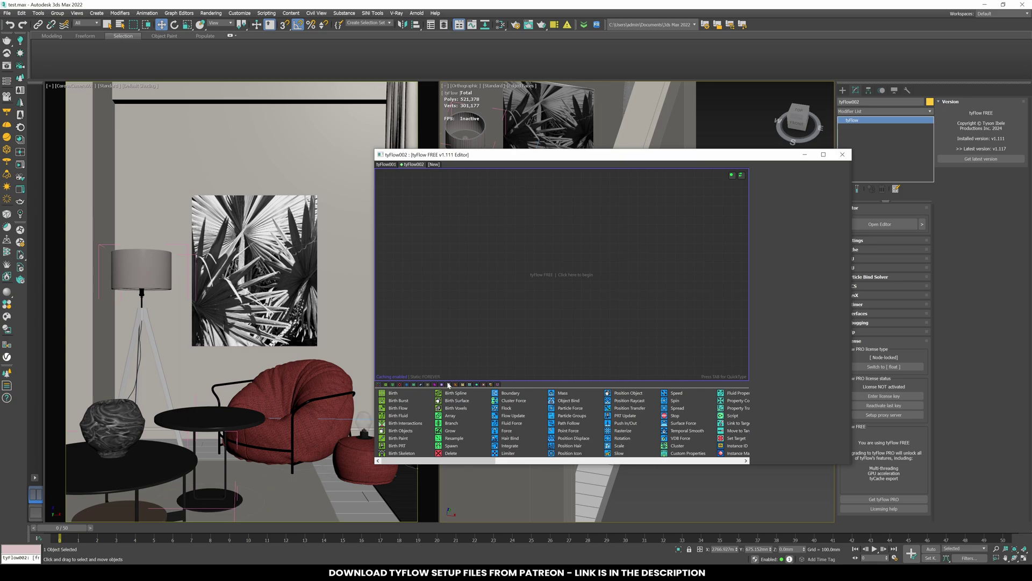
pyautogui.press('Tab')
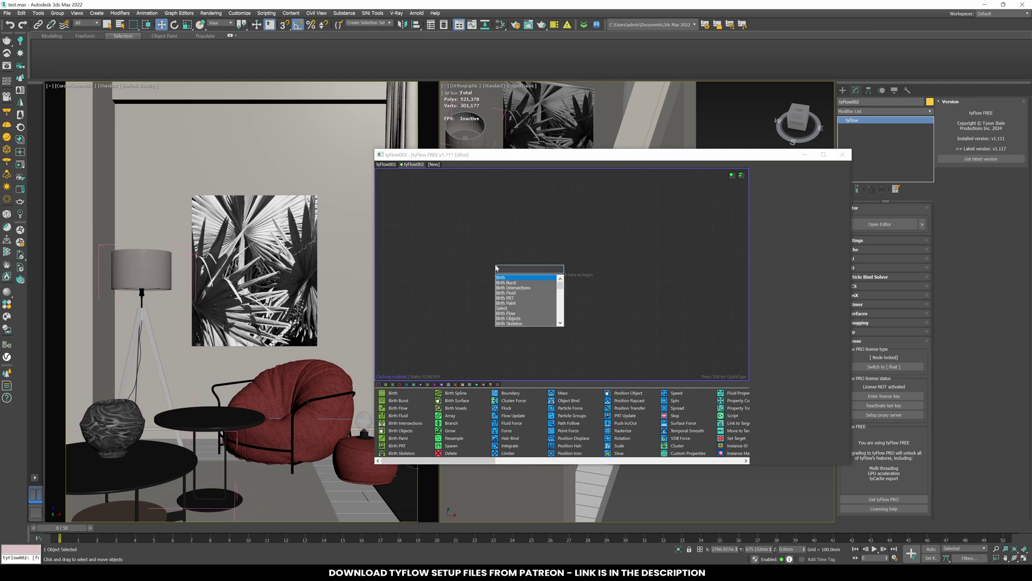
pyautogui.write('birth o')
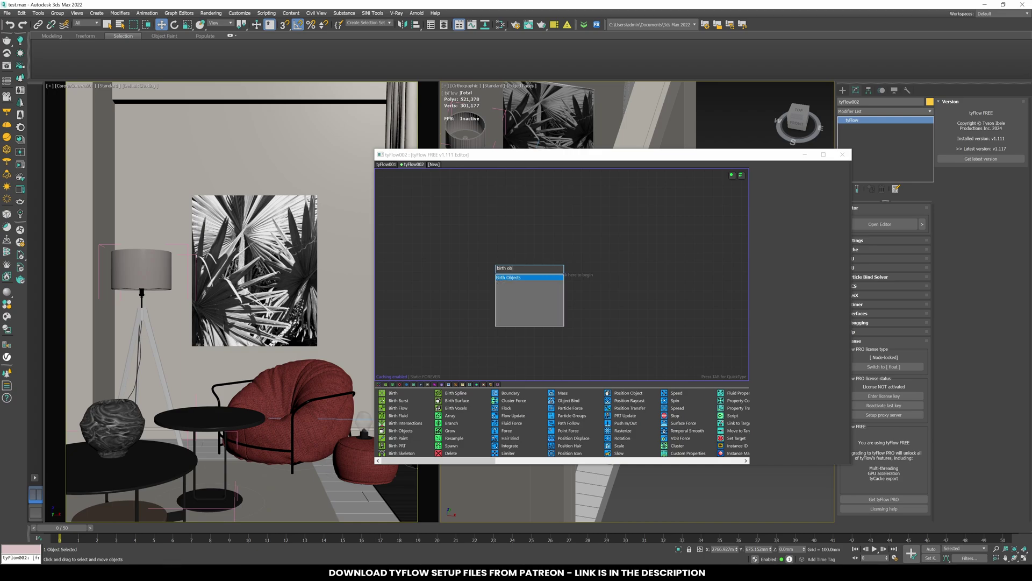
pyautogui.write('bj')
pyautogui.press('Return')
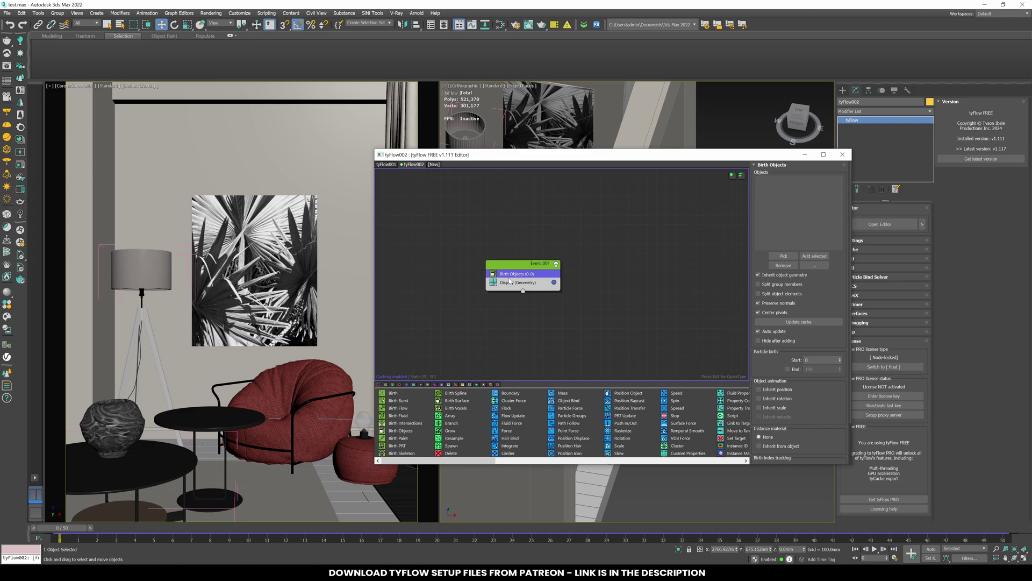
# Step: Pick table 1 as the source for Birth Objects and hide the original table mesh
pyautogui.click(784, 256)
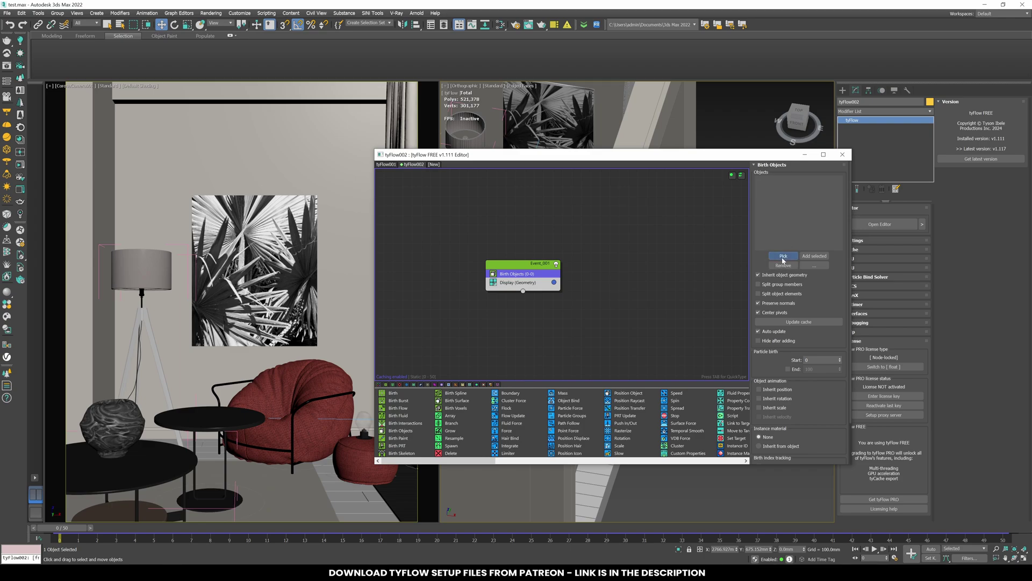
pyautogui.click(208, 425)
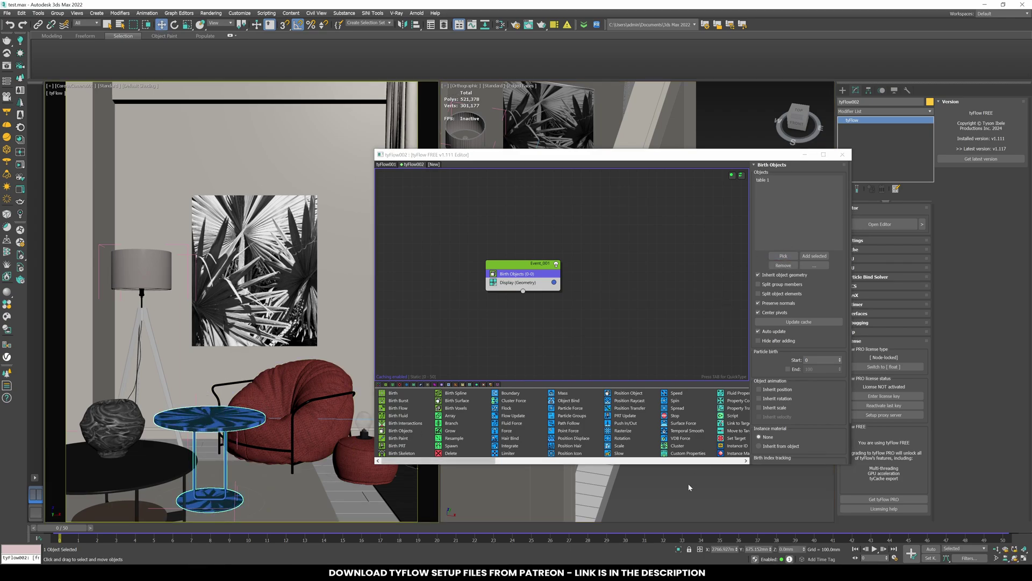
pyautogui.click(215, 418)
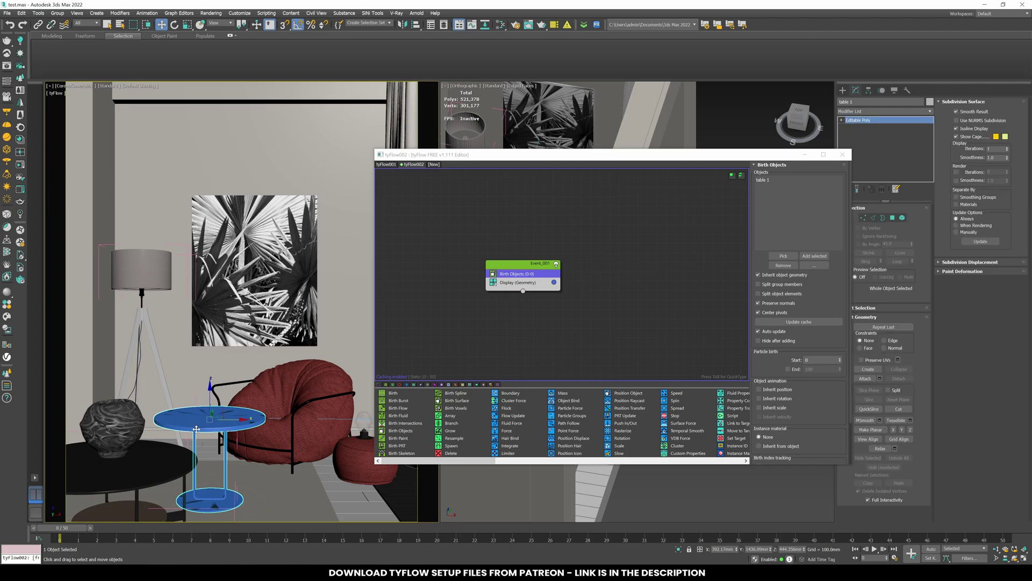
pyautogui.rightClick(196, 428)
pyautogui.click(207, 397)
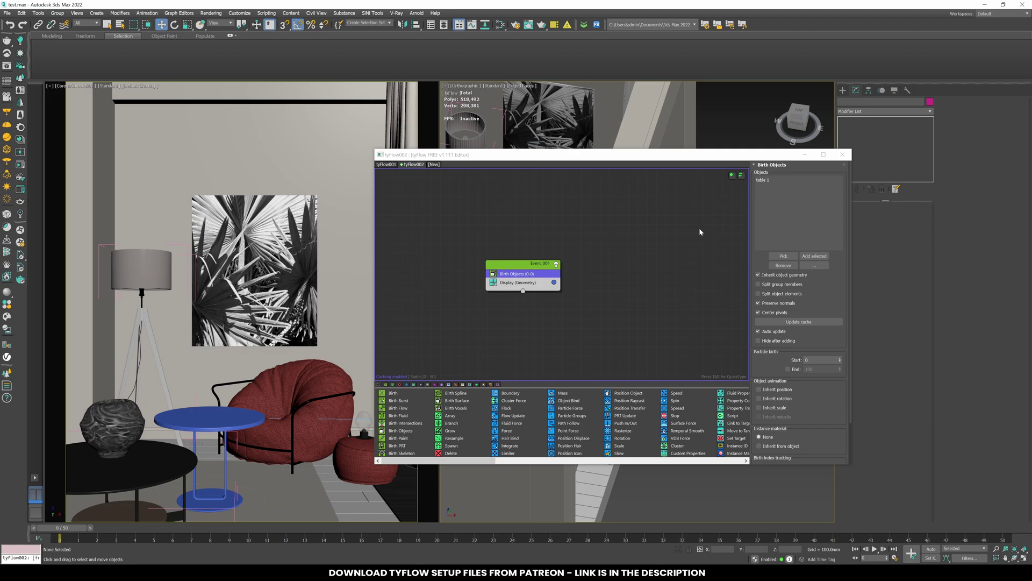
# Step: Add a Voronoi Fracture operator below Birth Objects in the event
pyautogui.moveTo(680, 152); pyautogui.dragTo(737, 169)
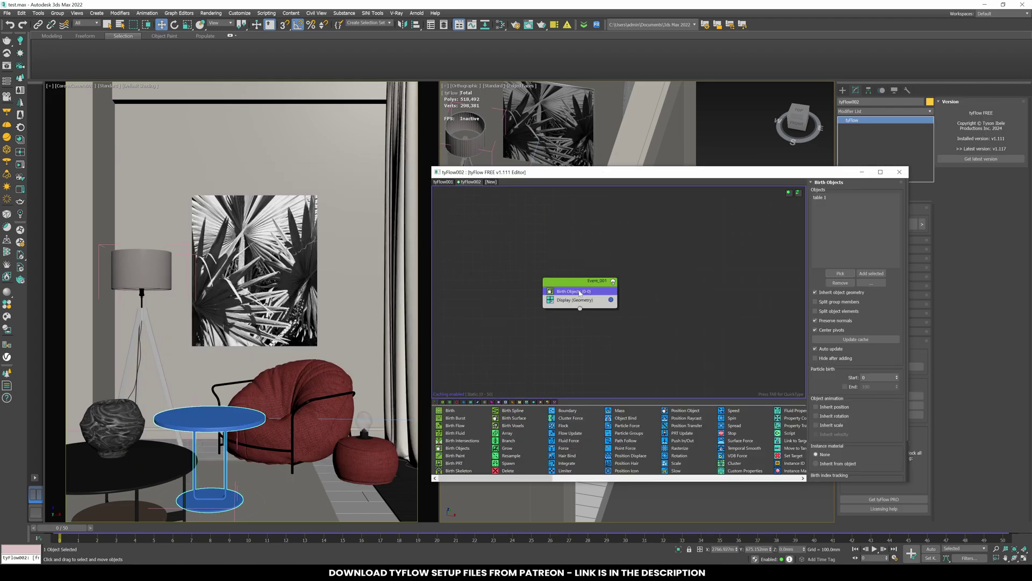
pyautogui.doubleClick(580, 292)
pyautogui.write('v')
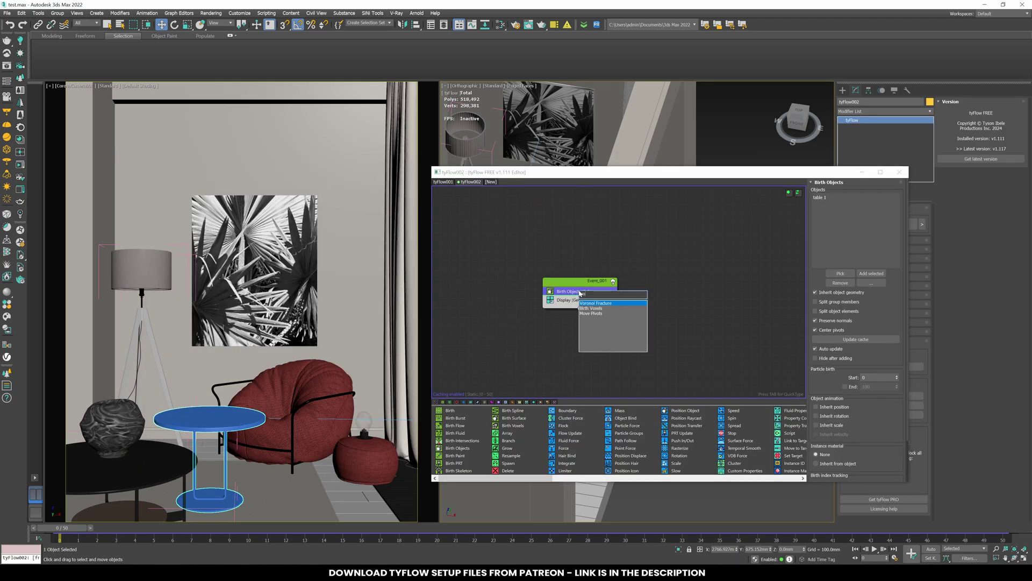
pyautogui.write('or')
pyautogui.press('Return')
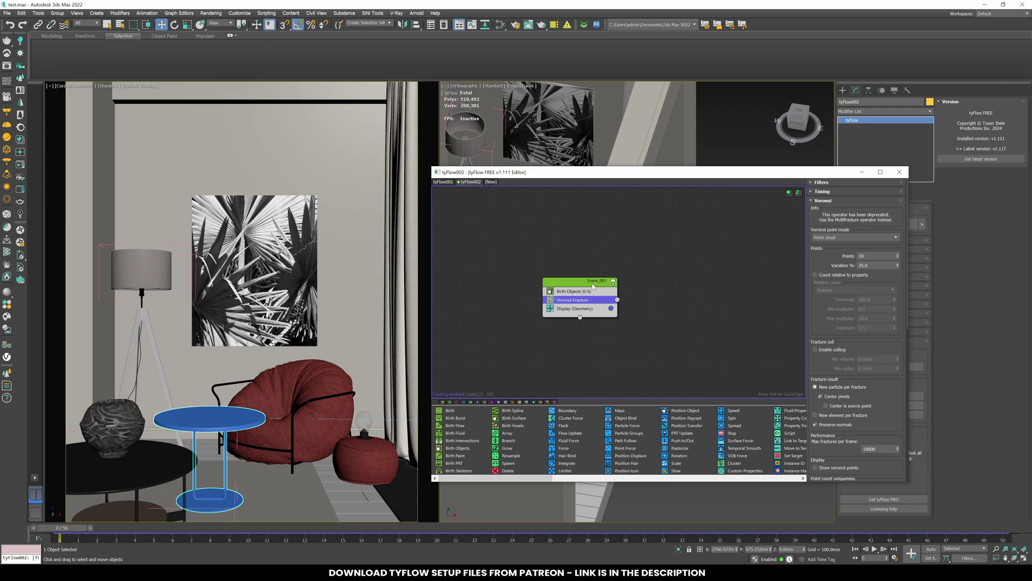
# Step: Set the Voronoi Fracture operator's point count to 1500
pyautogui.doubleClick(577, 302)
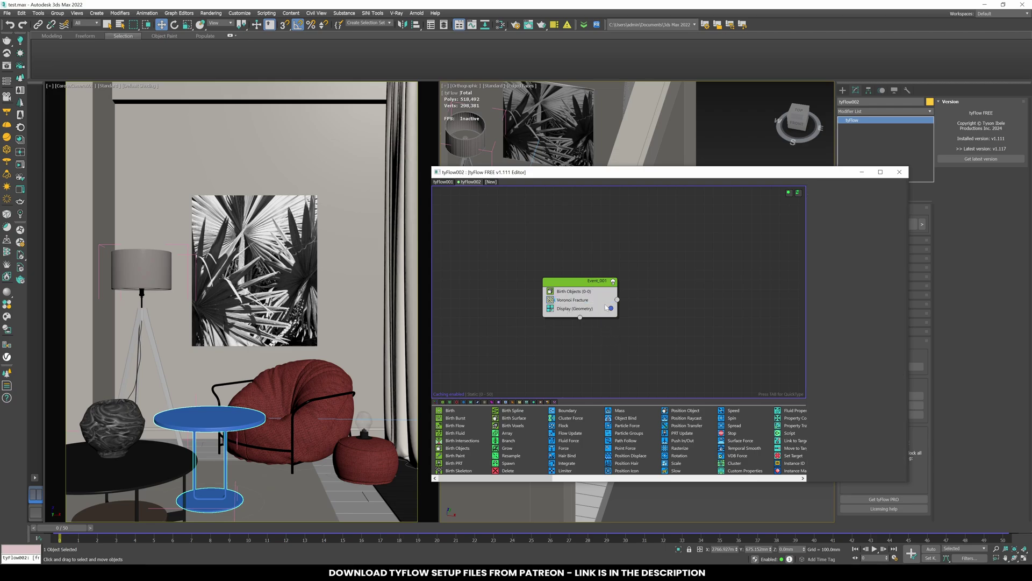
pyautogui.press('Return')
pyautogui.doubleClick(871, 256)
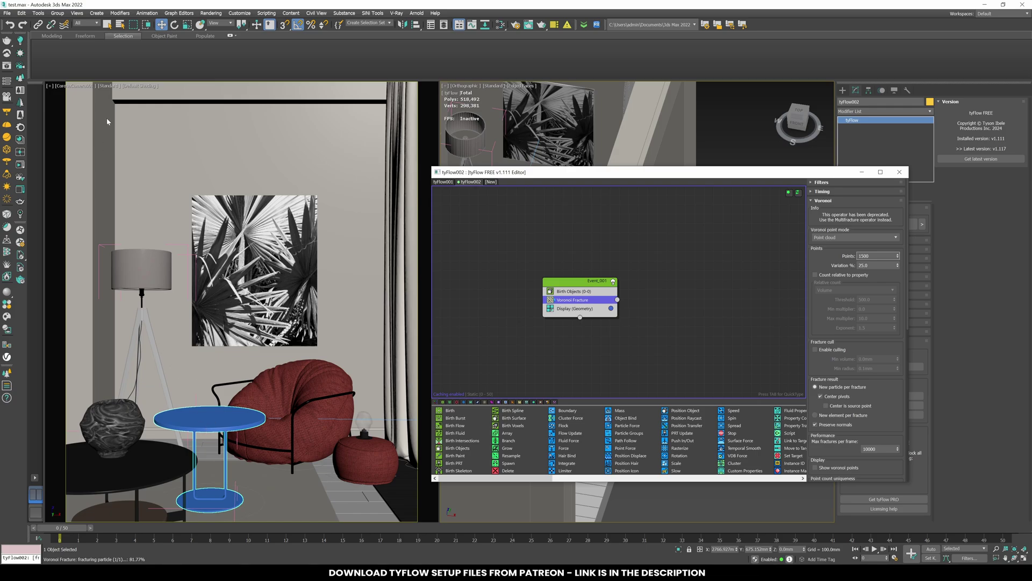
# Step: Turn on the Edged Faces display in the camera viewport to show the fracture lines
pyautogui.click(131, 89)
pyautogui.press('F4')
pyautogui.click(131, 87)
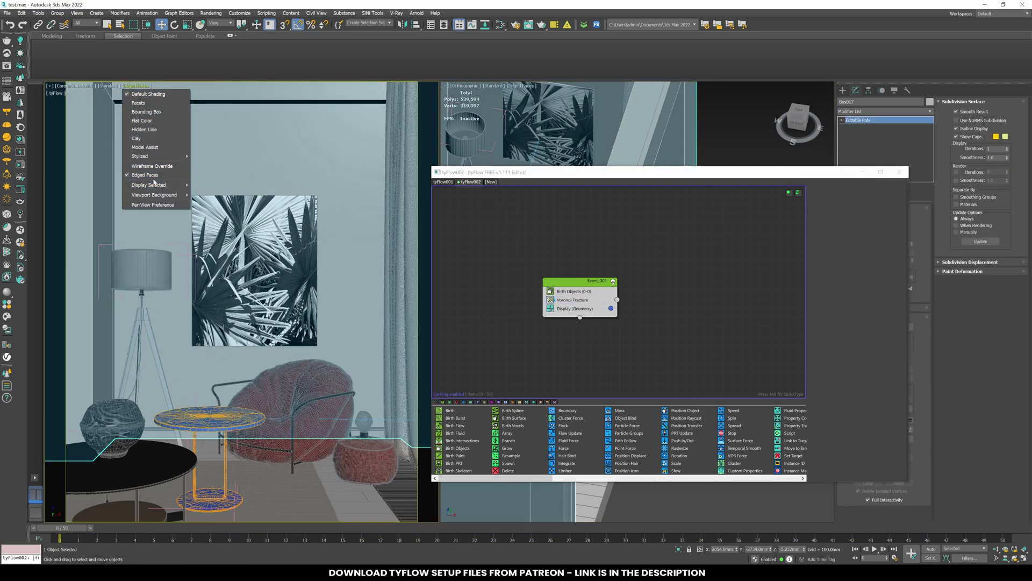
pyautogui.click(312, 63)
pyautogui.press('F4')
pyautogui.press('F4')
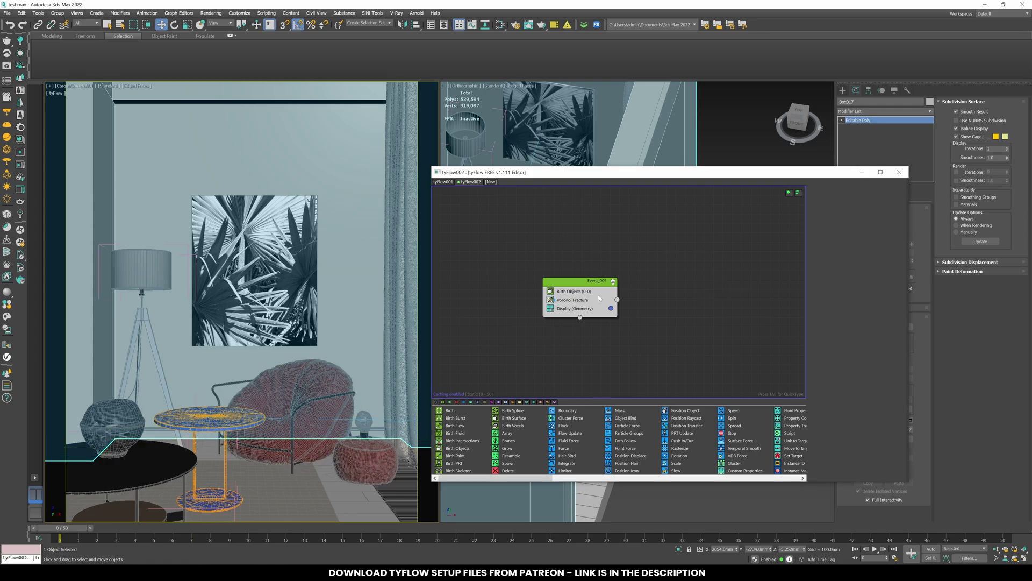
# Step: Set the Voronoi Fracture operator's variation to 100%
pyautogui.click(584, 301)
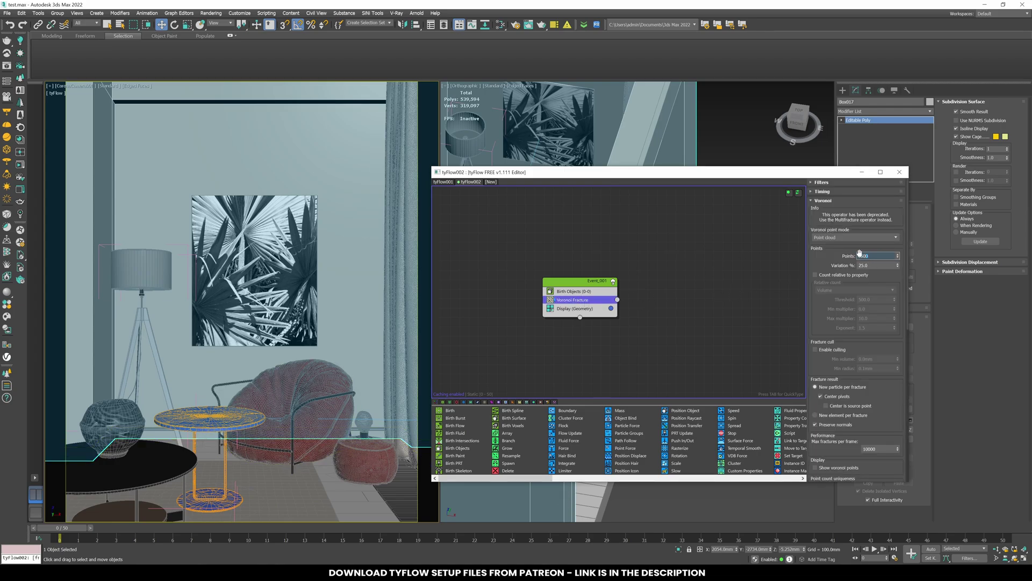
pyautogui.press('Tab')
pyautogui.press('Return')
# Step: Add a PhysX Shape operator below Voronoi Fracture in the event
pyautogui.press('Tab')
pyautogui.write('phy')
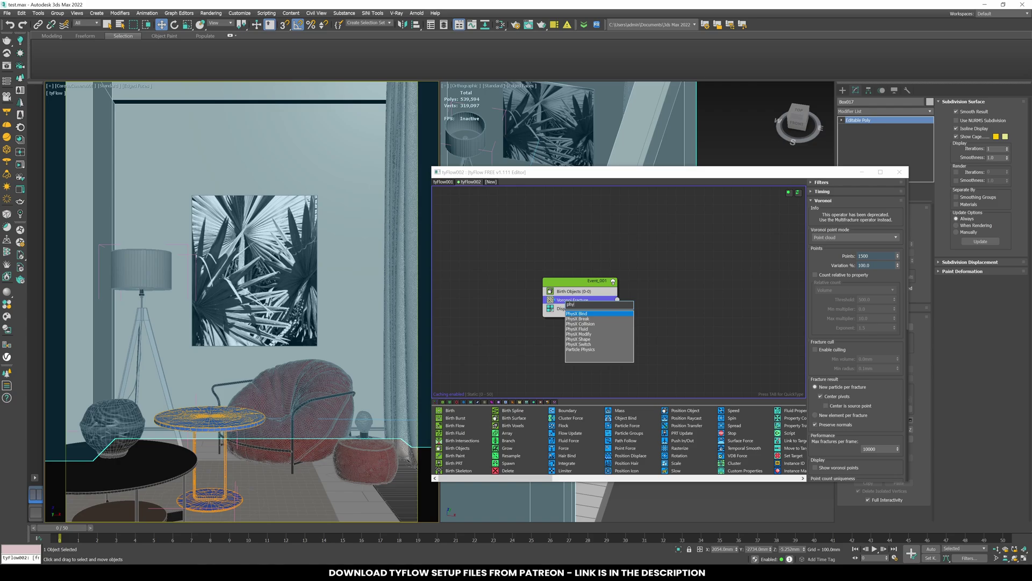
pyautogui.press('Down')
pyautogui.press('Down')
pyautogui.press('Down')
pyautogui.press('Down')
pyautogui.press('Down')
pyautogui.press('Return')
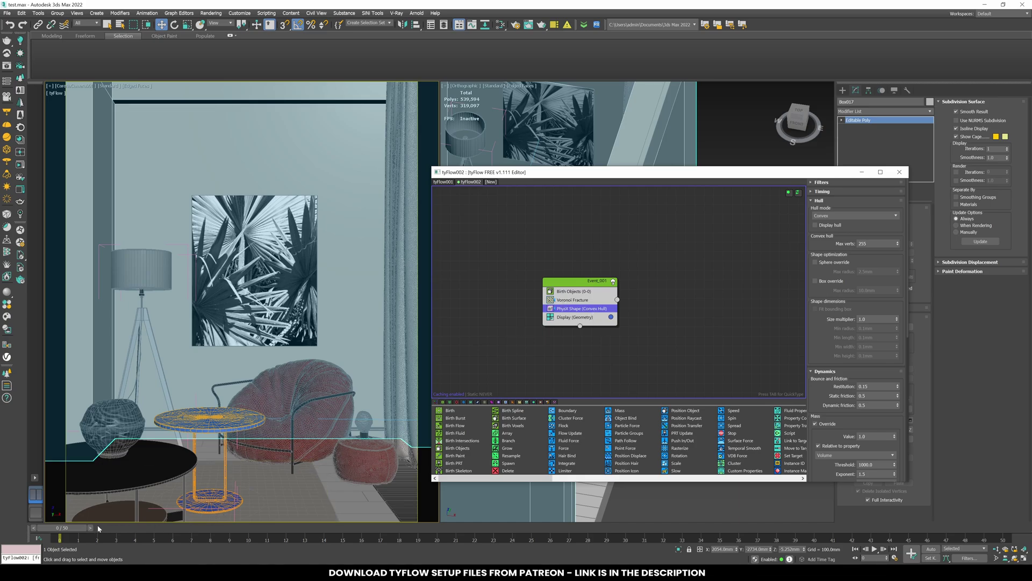
# Step: Play the animation and scrub back to frame 2 to check how the table fragments behave
pyautogui.moveTo(82, 527); pyautogui.dragTo(56, 530)
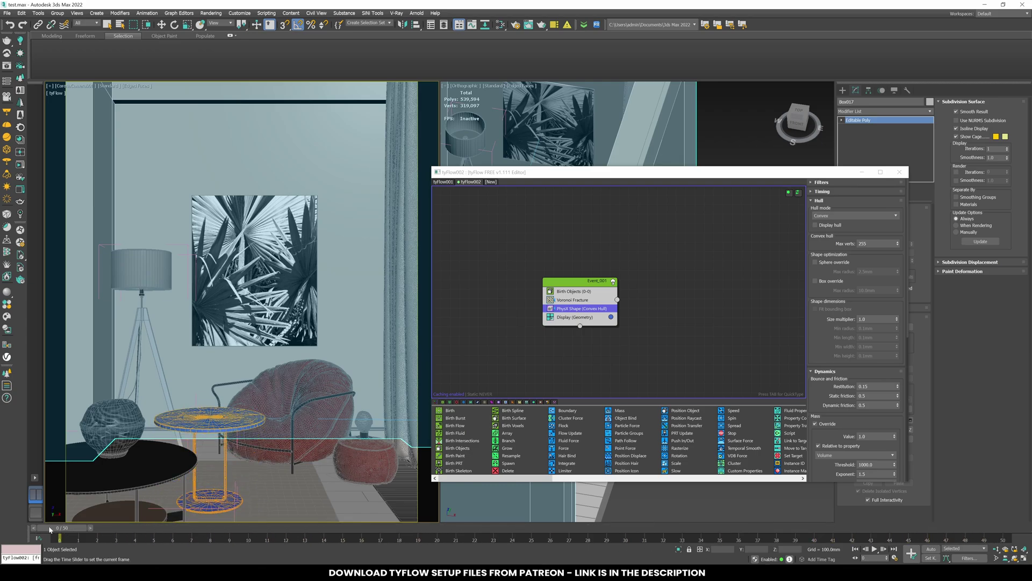
pyautogui.press('w')
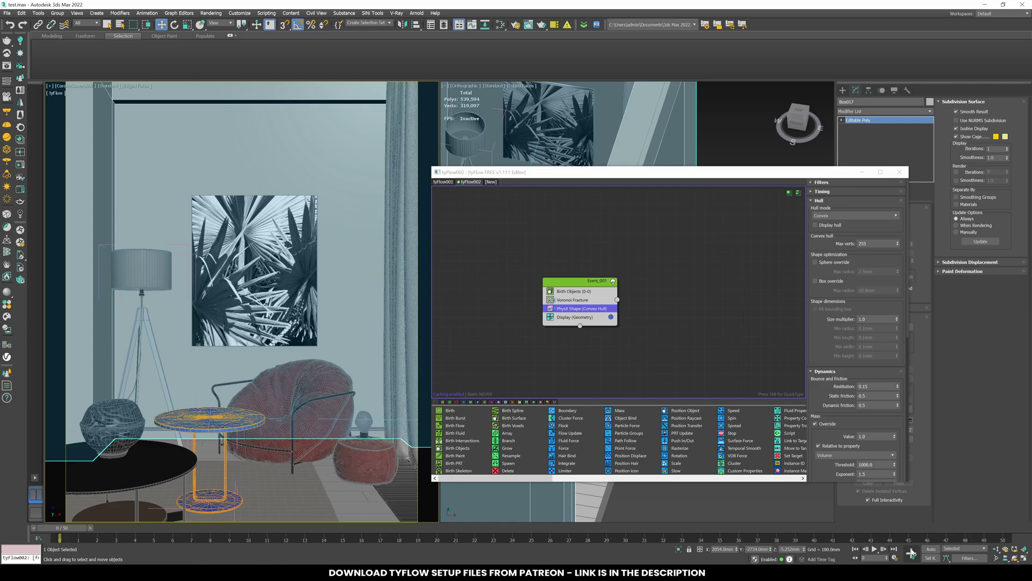
pyautogui.press('/')
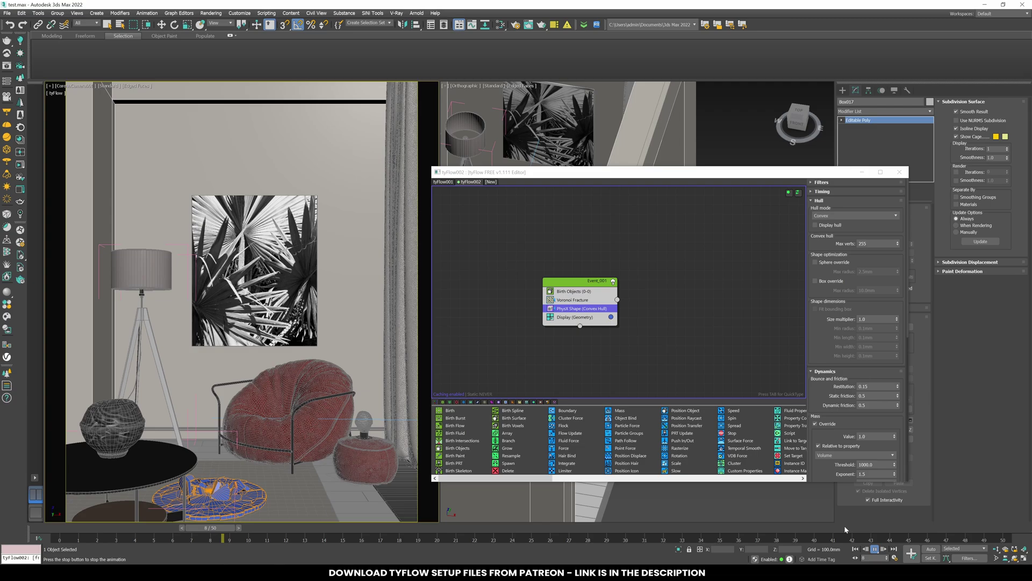
pyautogui.moveTo(246, 529); pyautogui.dragTo(109, 531)
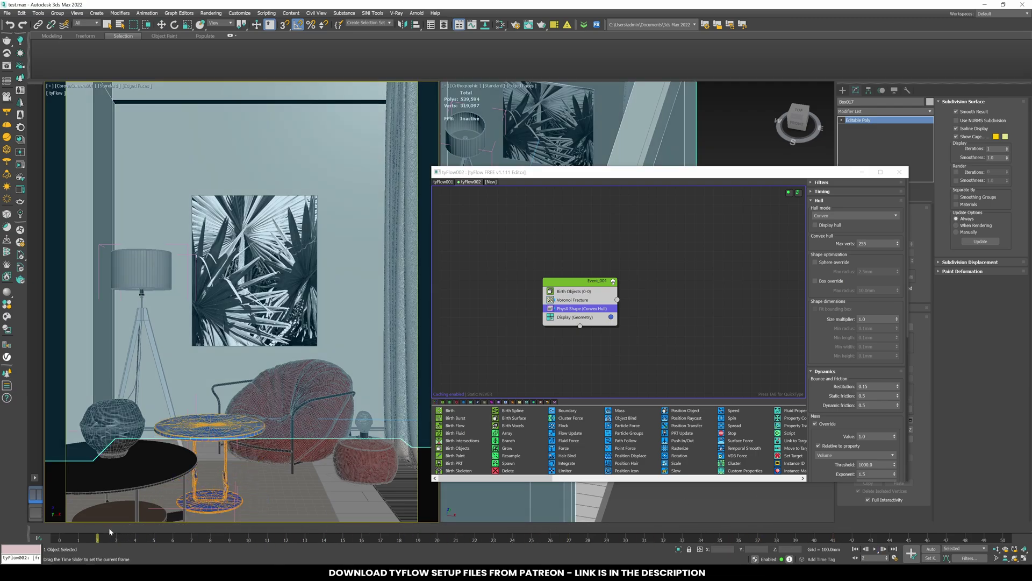
pyautogui.press('w')
pyautogui.click(633, 498)
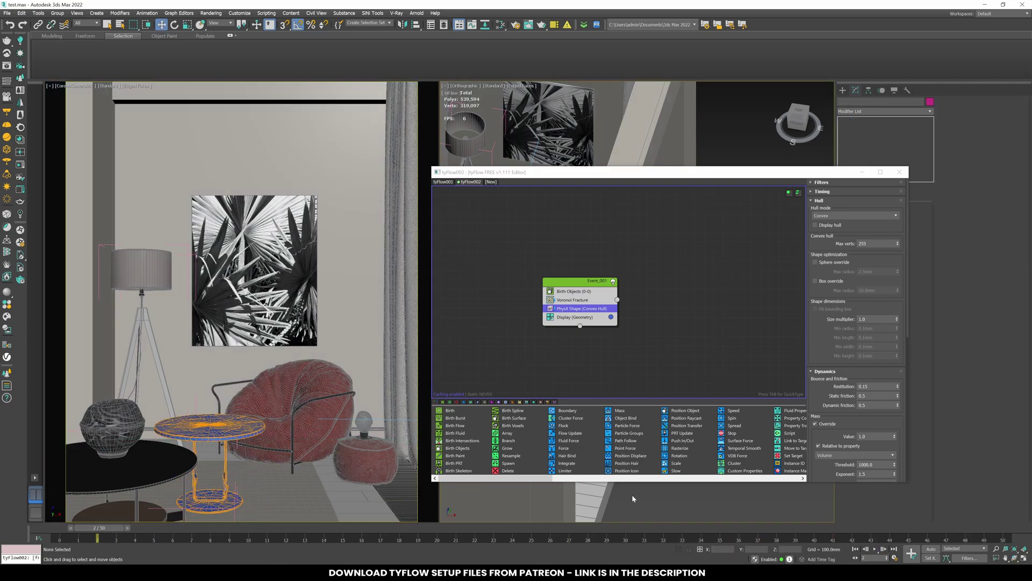
# Step: Add a Time Test operator below PhysX Shape in the event and set its test value to 40
pyautogui.press('Tab')
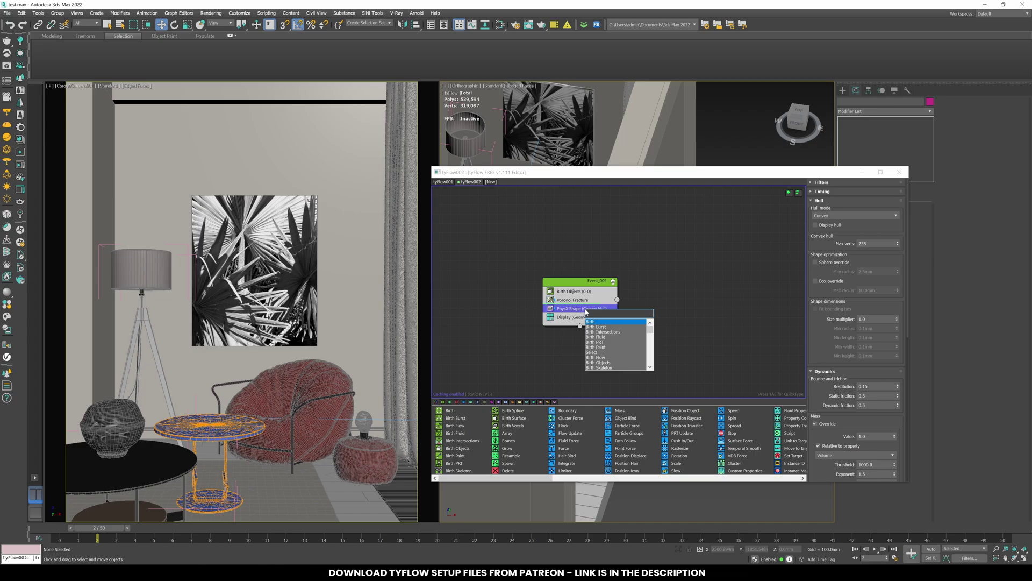
pyautogui.write('time')
pyautogui.press('Return')
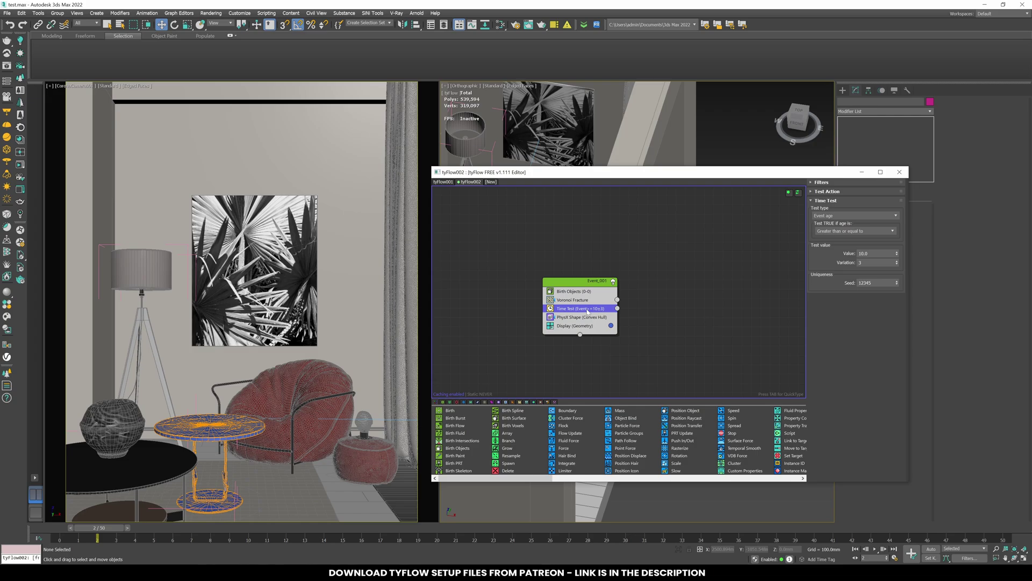
pyautogui.moveTo(587, 309)
pyautogui.mouseDown()
pyautogui.moveTo(590, 322)
pyautogui.moveTo(568, 309)
pyautogui.mouseUp()
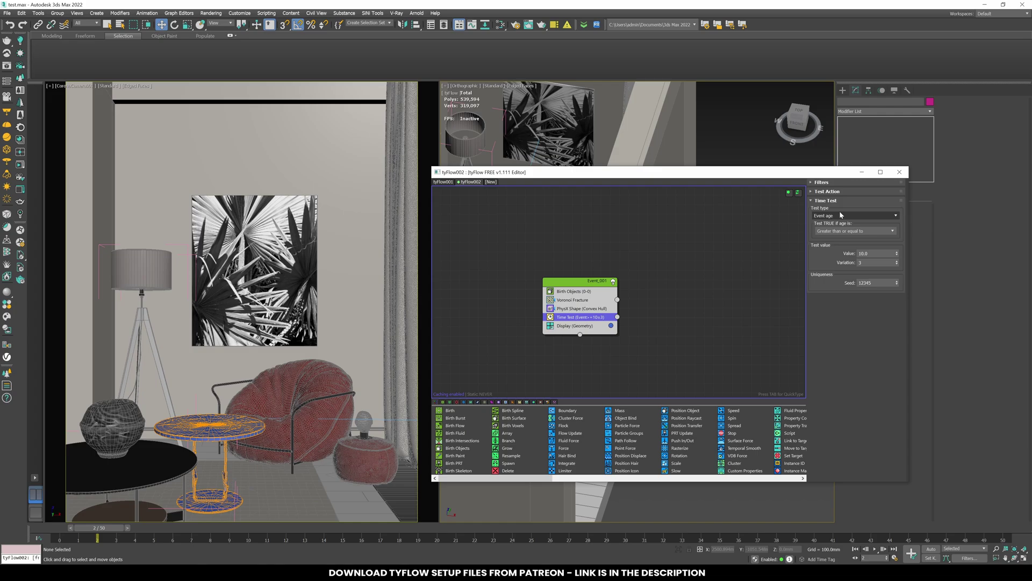
pyautogui.click(593, 309)
pyautogui.click(596, 318)
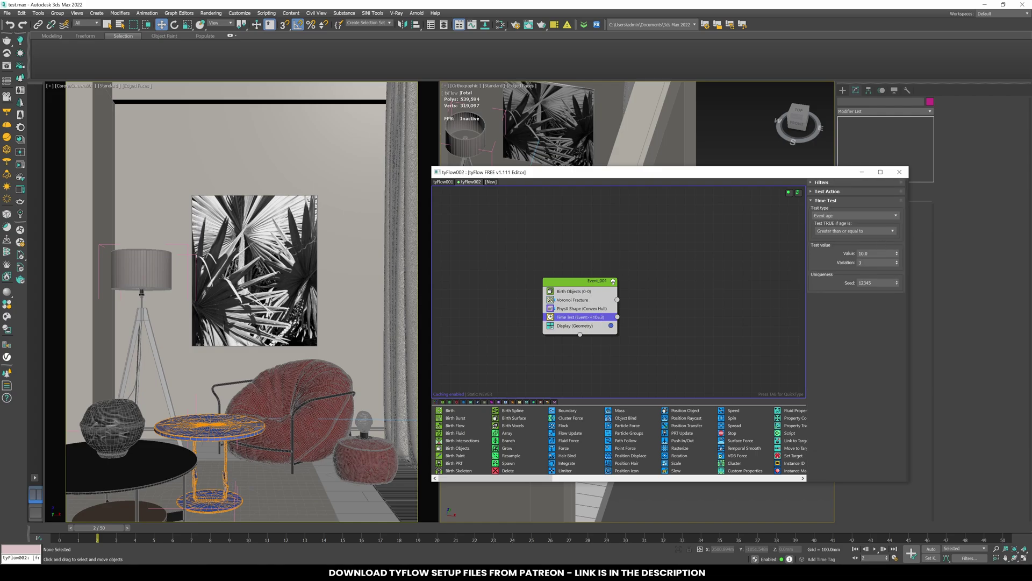
pyautogui.moveTo(873, 253); pyautogui.dragTo(805, 261)
pyautogui.press('Return')
# Step: Select the existing tyVortex helper at the base of the small round table in the orthographic viewport
pyautogui.moveTo(818, 177); pyautogui.dragTo(413, 180)
pyautogui.scroll(8, 690, 295)
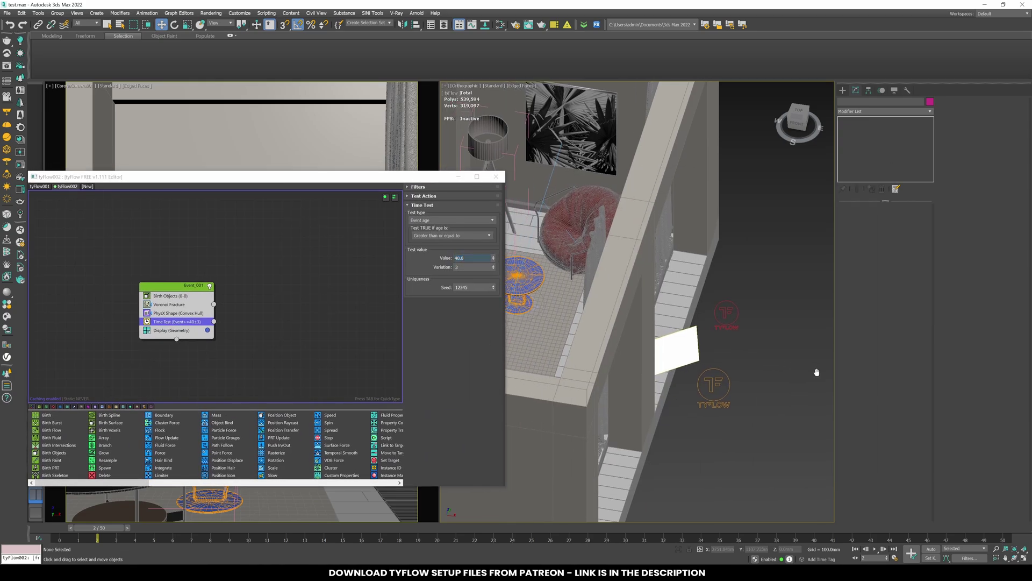
pyautogui.keyDown('alt'); pyautogui.moveTo(691, 296); pyautogui.dragTo(666, 344, button='middle'); pyautogui.keyUp('alt')
pyautogui.scroll(4, 646, 269)
pyautogui.press('F3')
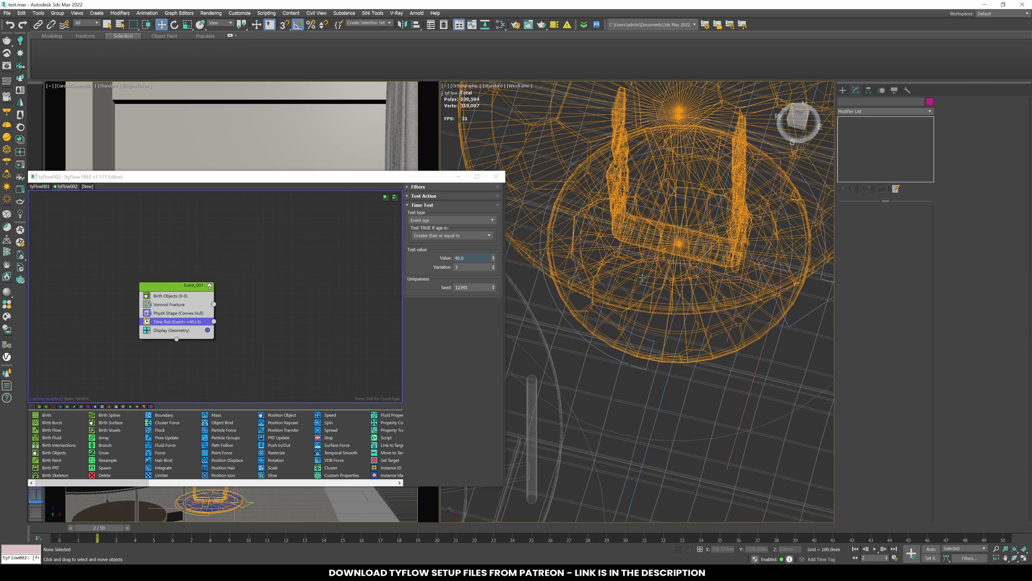
pyautogui.scroll(-3, 662, 291)
pyautogui.keyDown('alt'); pyautogui.moveTo(672, 301); pyautogui.dragTo(701, 309, button='middle'); pyautogui.keyUp('alt')
pyautogui.scroll(3, 700, 310)
pyautogui.click(702, 308)
pyautogui.press('F3')
pyautogui.scroll(-3, 701, 308)
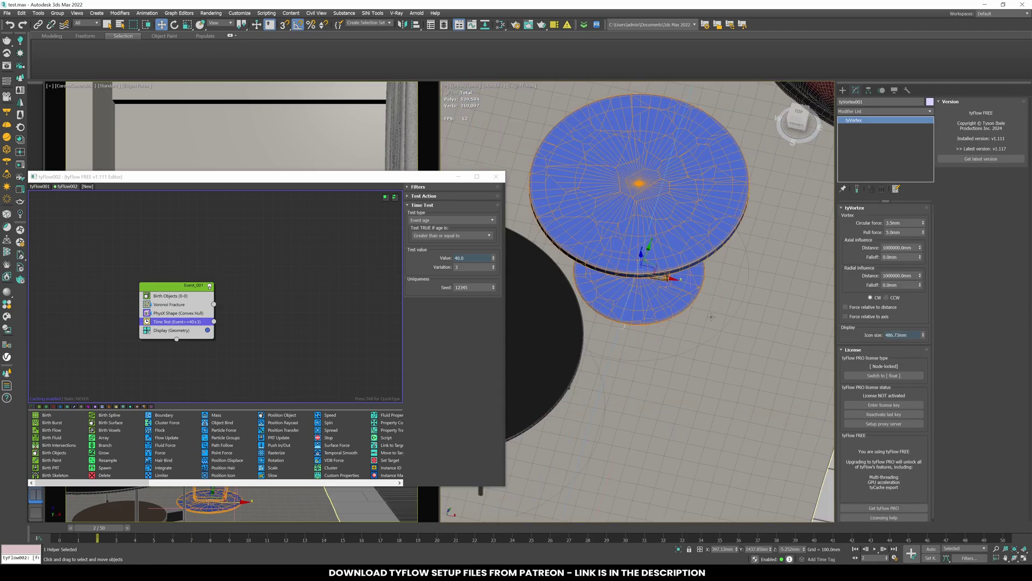
# Step: Inspect the tyVortex helper on its own in isolation, then restore the scene in wireframe display
pyautogui.hotkey('alt', 'q')
pyautogui.keyDown('alt'); pyautogui.moveTo(742, 344); pyautogui.dragTo(704, 305, button='middle'); pyautogui.keyUp('alt')
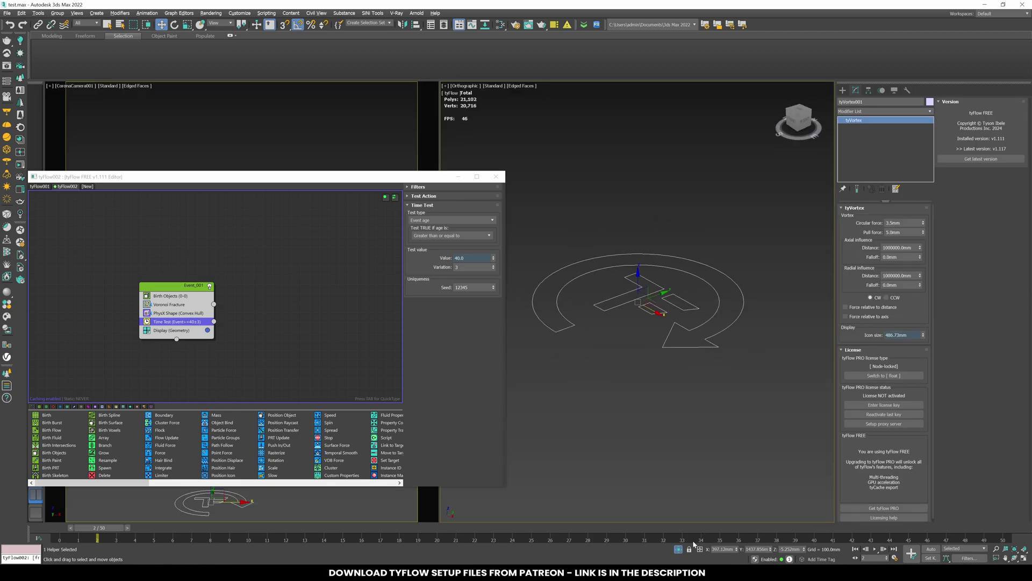
pyautogui.click(678, 549)
pyautogui.scroll(6, 680, 357)
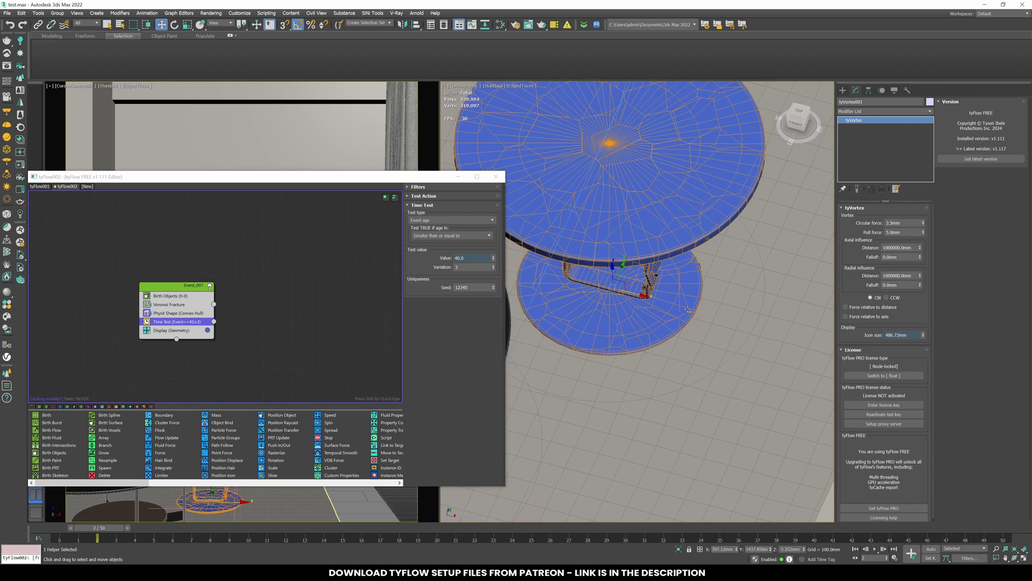
pyautogui.press('F3')
pyautogui.moveTo(671, 316); pyautogui.dragTo(701, 333, button='middle')
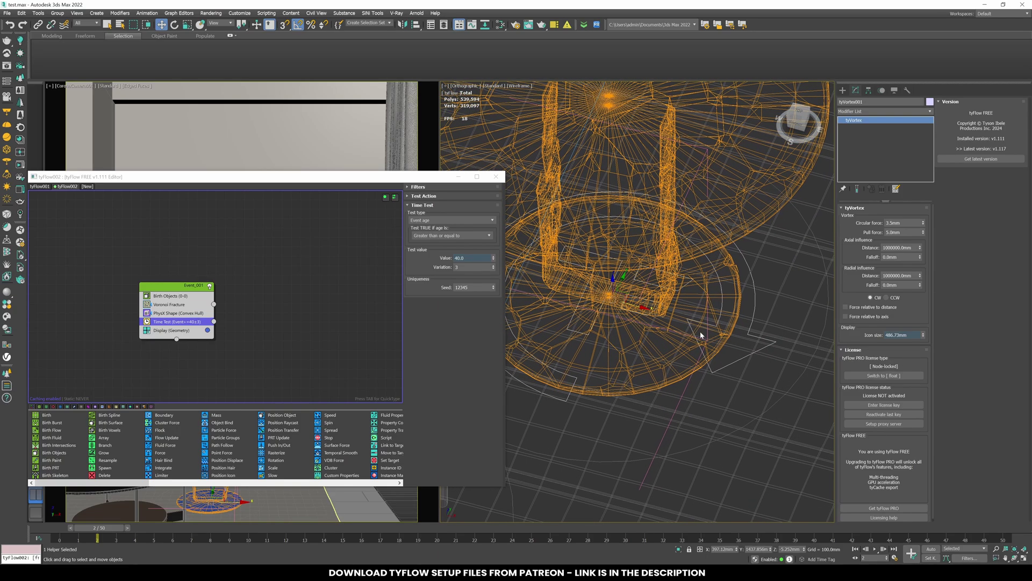
# Step: Draw a second, trial tyVortex helper over the table's base and delete it again
pyautogui.click(842, 90)
pyautogui.click(880, 103)
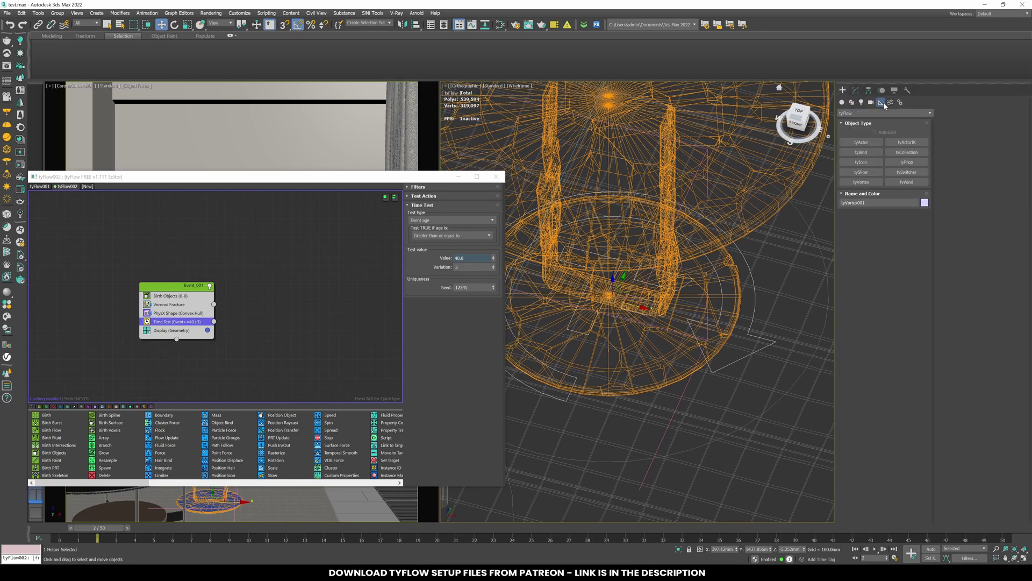
pyautogui.click(871, 184)
pyautogui.scroll(-3, 661, 302)
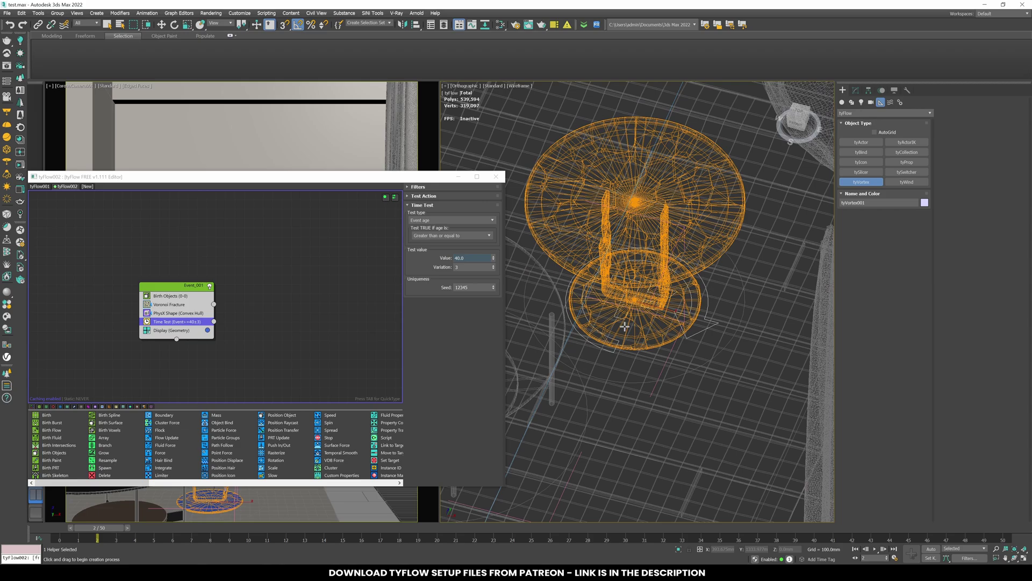
pyautogui.moveTo(638, 317); pyautogui.dragTo(701, 370)
pyautogui.keyDown('alt'); pyautogui.moveTo(701, 371); pyautogui.dragTo(668, 371, button='middle'); pyautogui.keyUp('alt')
pyautogui.press('w')
pyautogui.moveTo(656, 314); pyautogui.dragTo(806, 378)
pyautogui.press('F3')
pyautogui.moveTo(791, 376)
pyautogui.keyDown('alt'); pyautogui.mouseDown(button='middle')
pyautogui.moveTo(745, 340)
pyautogui.moveTo(670, 353)
pyautogui.moveTo(636, 380)
pyautogui.moveTo(660, 368)
pyautogui.mouseUp(button='middle'); pyautogui.keyUp('alt')
pyautogui.press('Delete')
pyautogui.press('F3')
pyautogui.press('F3')
pyautogui.press('F3')
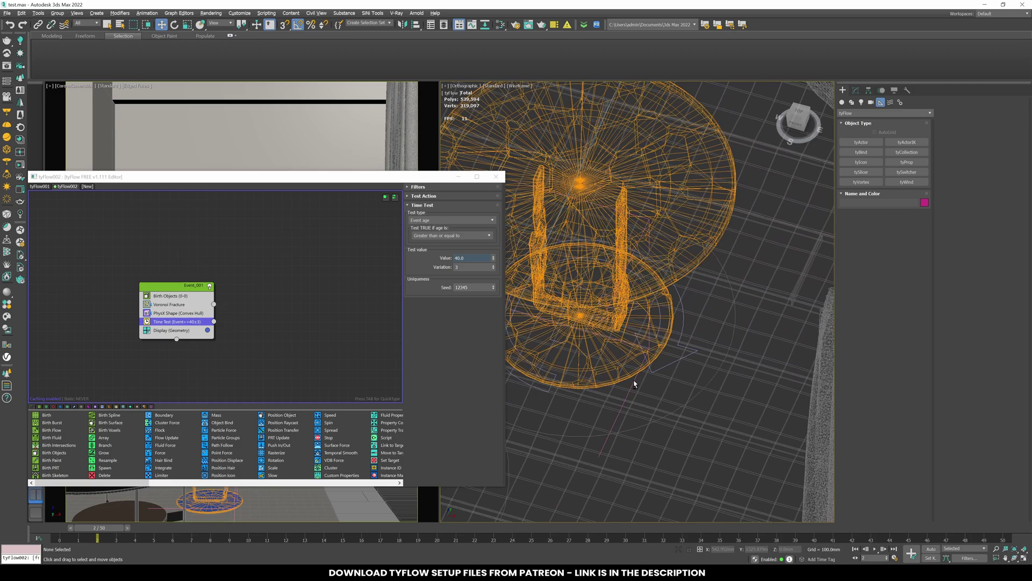
# Step: Select the original tyVortex helper again and review where the tyFlow helper types are found
pyautogui.click(662, 367)
pyautogui.scroll(-5, 662, 366)
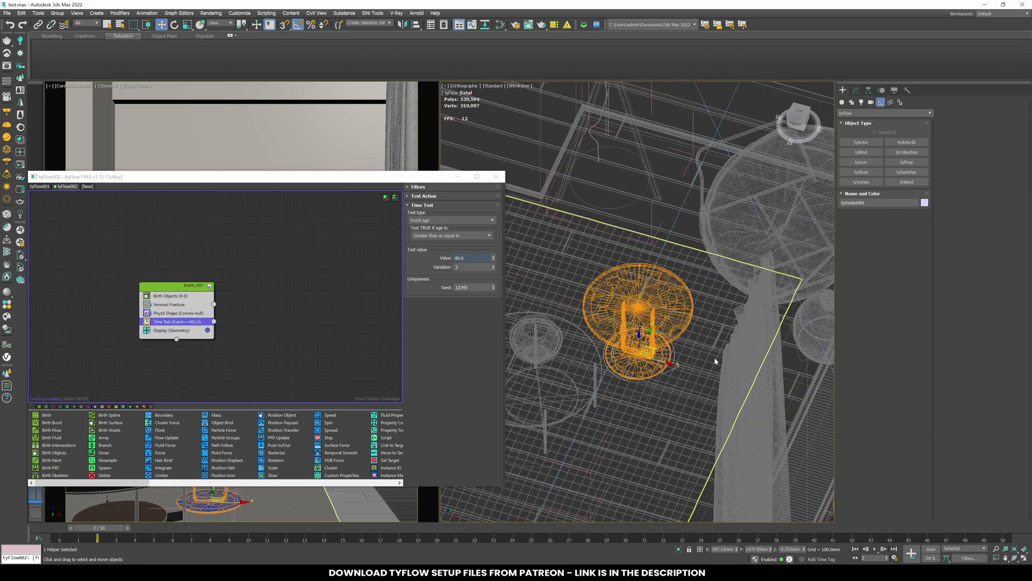
pyautogui.click(853, 114)
pyautogui.click(871, 114)
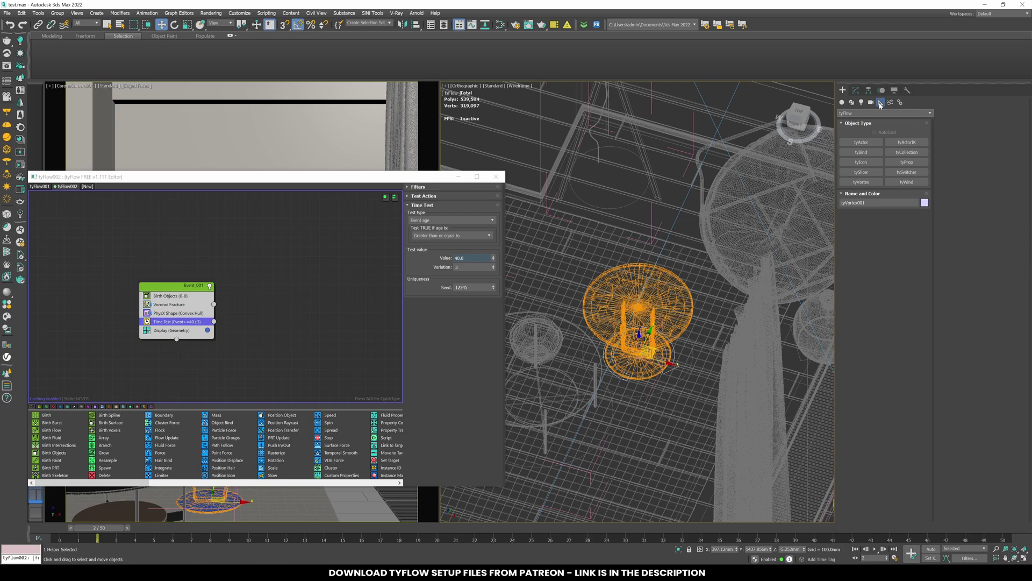
pyautogui.click(862, 182)
pyautogui.keyDown('alt'); pyautogui.moveTo(855, 398); pyautogui.dragTo(684, 427, button='middle'); pyautogui.keyUp('alt')
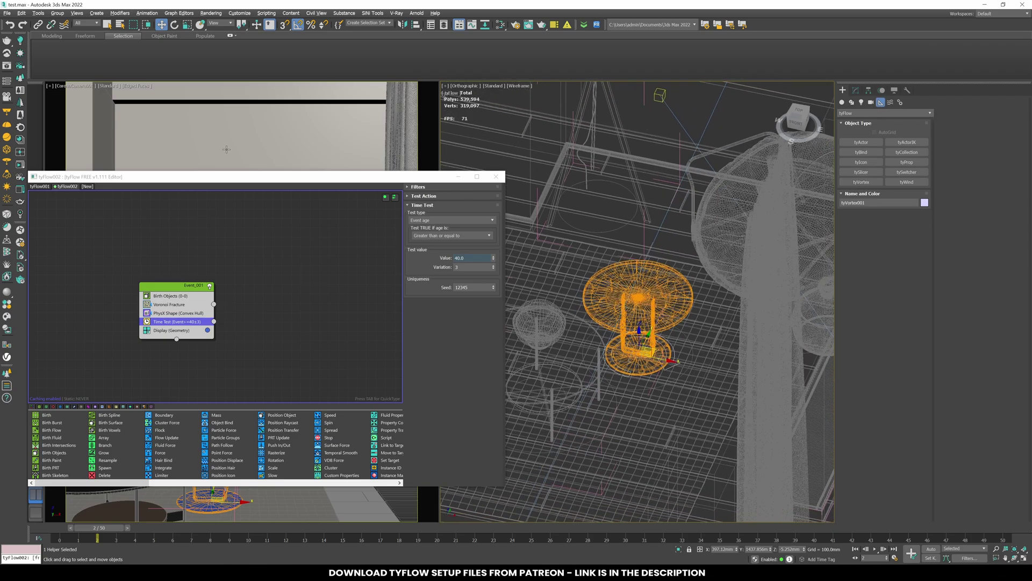
# Step: Create a new event with a Force operator and connect the Time Test output to it
pyautogui.moveTo(243, 179); pyautogui.dragTo(646, 224)
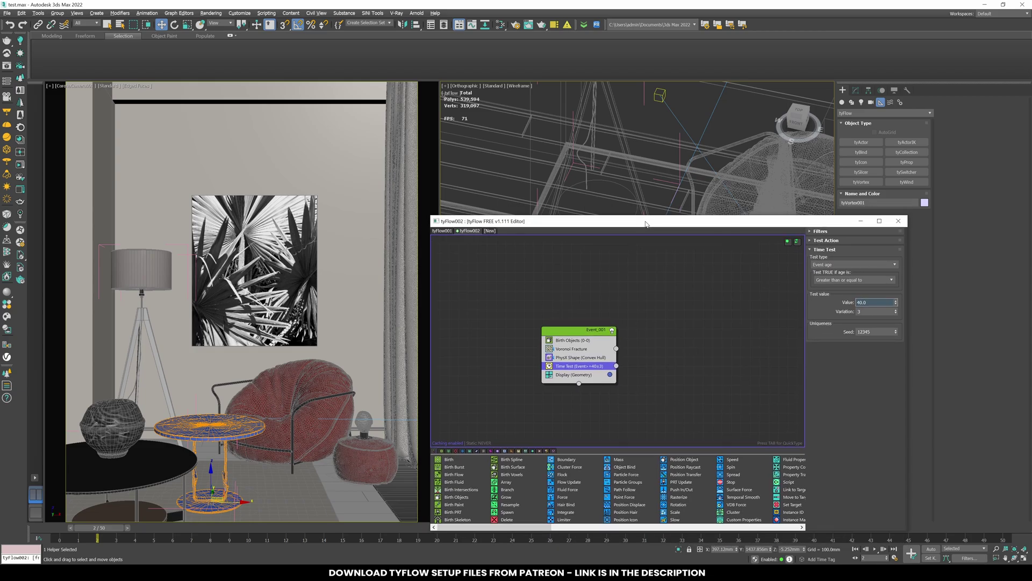
pyautogui.click(676, 378)
pyautogui.press('Tab')
pyautogui.write('for')
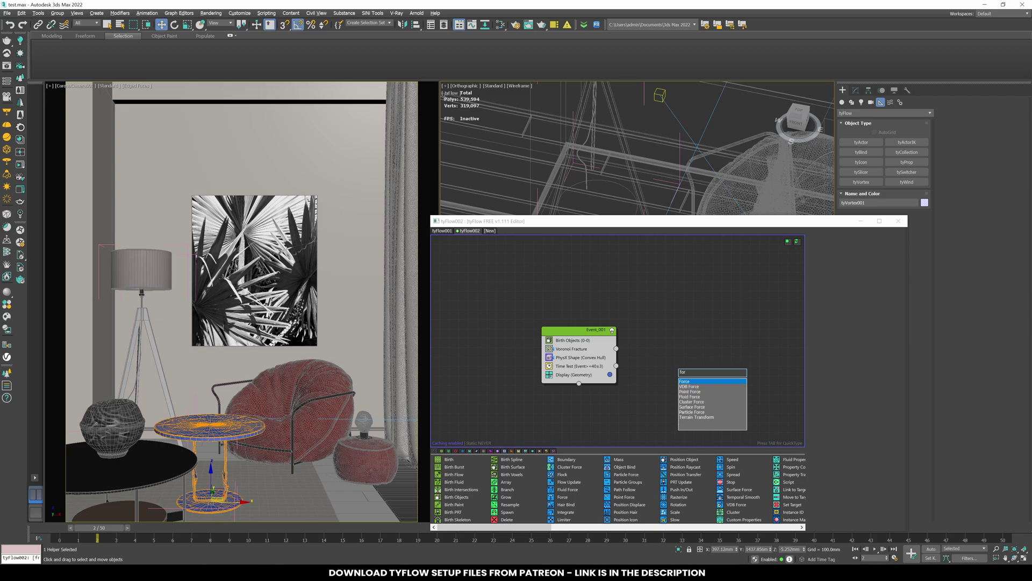
pyautogui.press('Return')
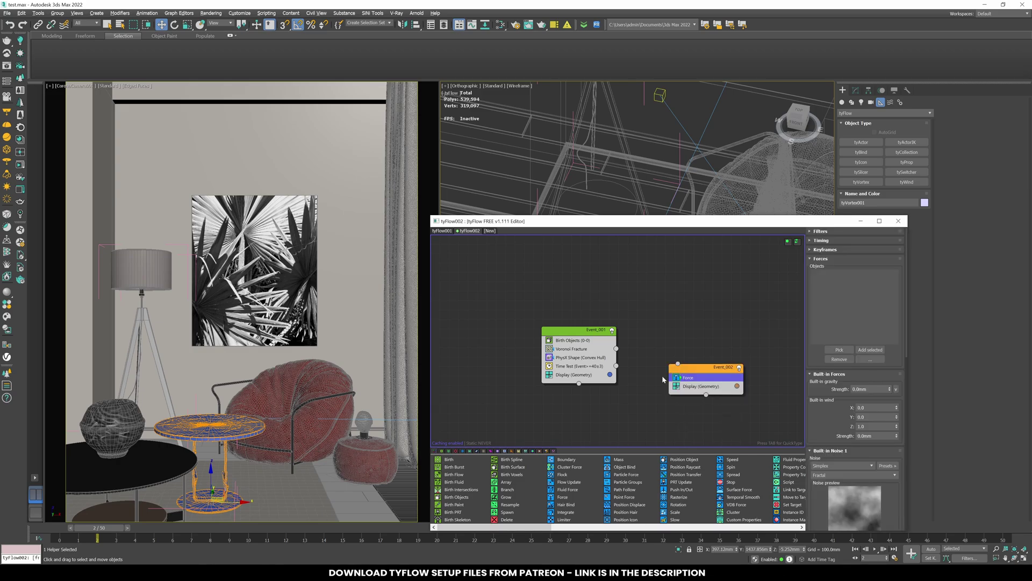
pyautogui.moveTo(699, 367); pyautogui.dragTo(675, 386)
pyautogui.moveTo(616, 366); pyautogui.dragTo(654, 382)
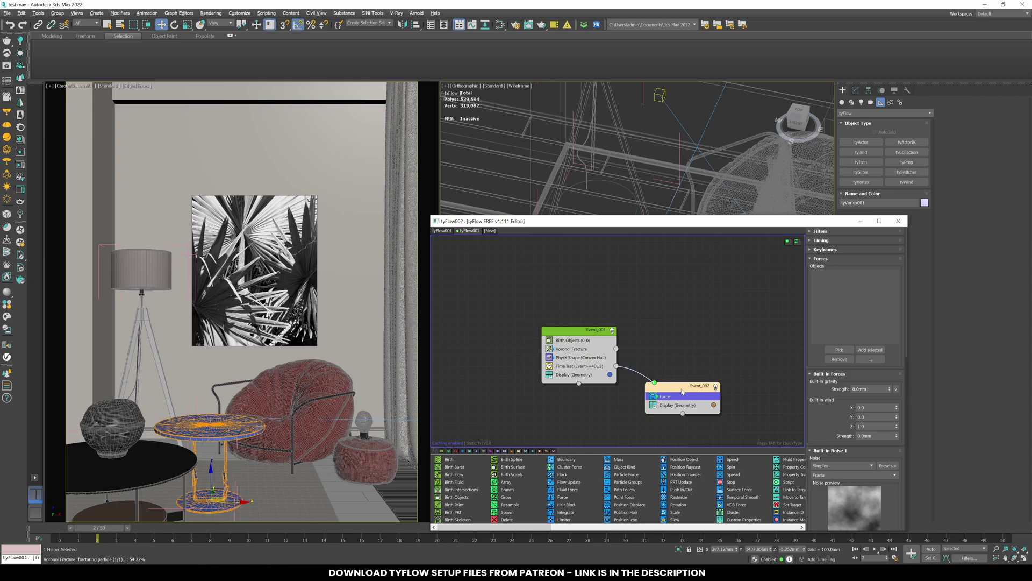
pyautogui.click(645, 402)
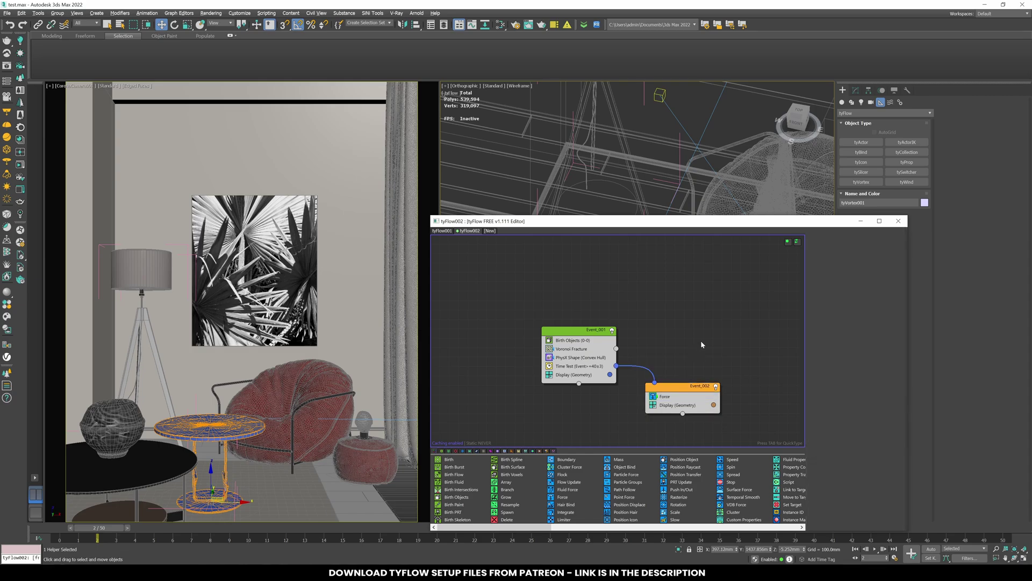
# Step: Isolate the tyVortex helper in the viewports for picking by the Force operator, and clear the selection
pyautogui.moveTo(641, 221); pyautogui.dragTo(820, 172)
pyautogui.click(857, 349)
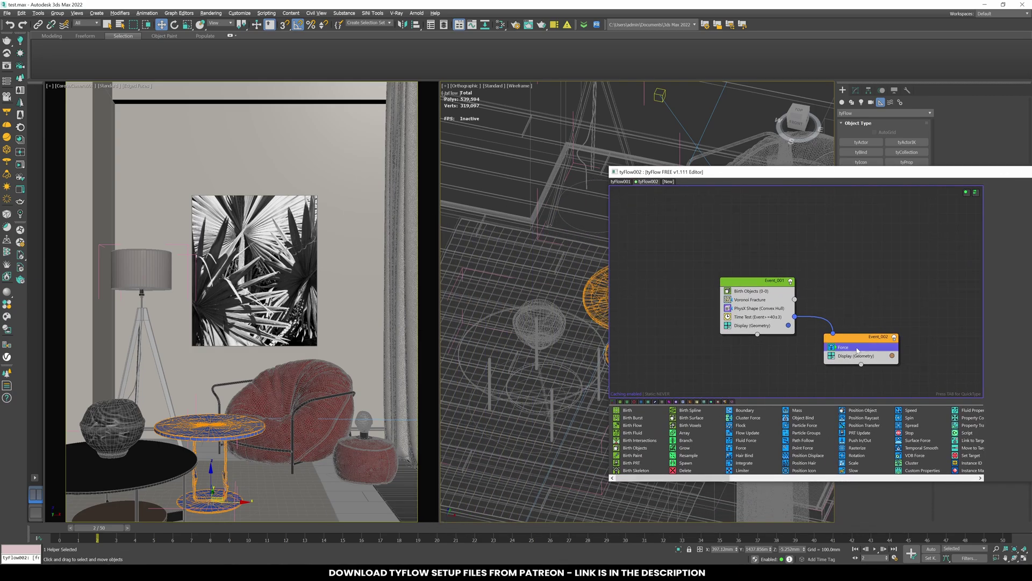
pyautogui.scroll(4, 577, 424)
pyautogui.scroll(-1, 574, 419)
pyautogui.moveTo(568, 371); pyautogui.dragTo(445, 371, button='middle')
pyautogui.scroll(5, 570, 329)
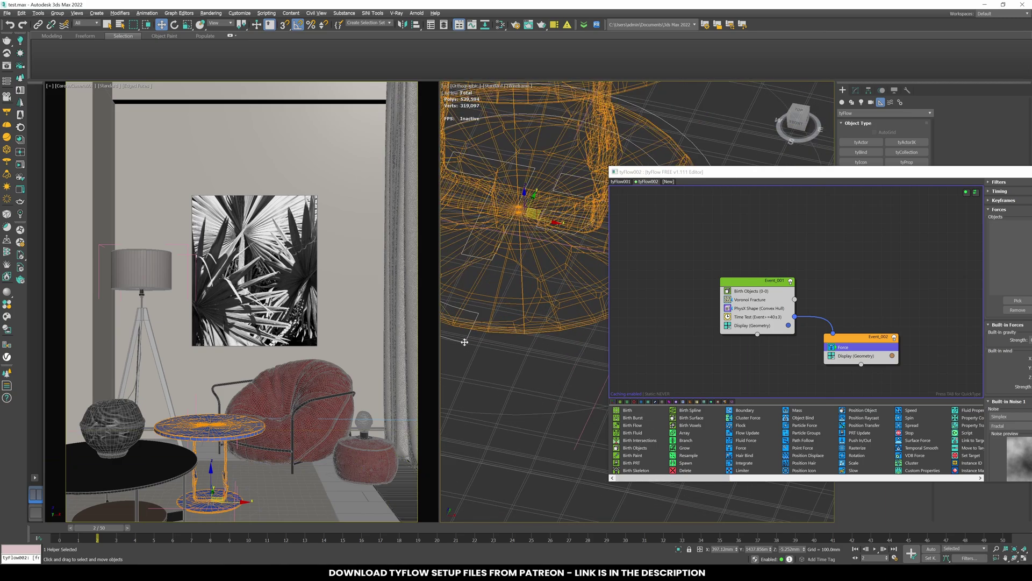
pyautogui.hotkey('alt', 'q')
pyautogui.scroll(-3, 496, 358)
pyautogui.moveTo(498, 359); pyautogui.dragTo(468, 351, button='middle')
pyautogui.click(508, 388)
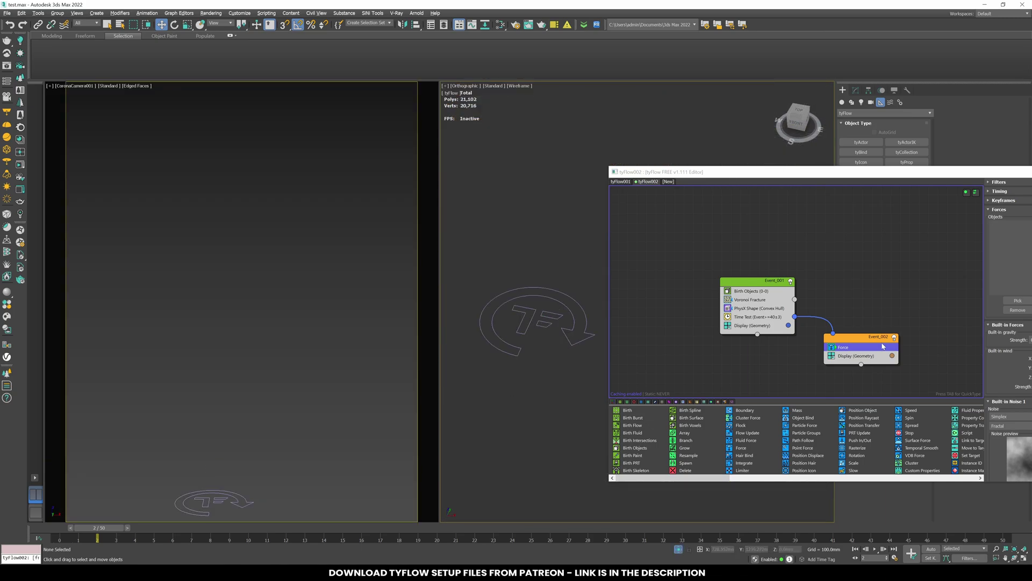
# Step: Add tyVortex001 to the Force operator's objects and end the isolation
pyautogui.moveTo(842, 171); pyautogui.dragTo(748, 167)
pyautogui.click(923, 295)
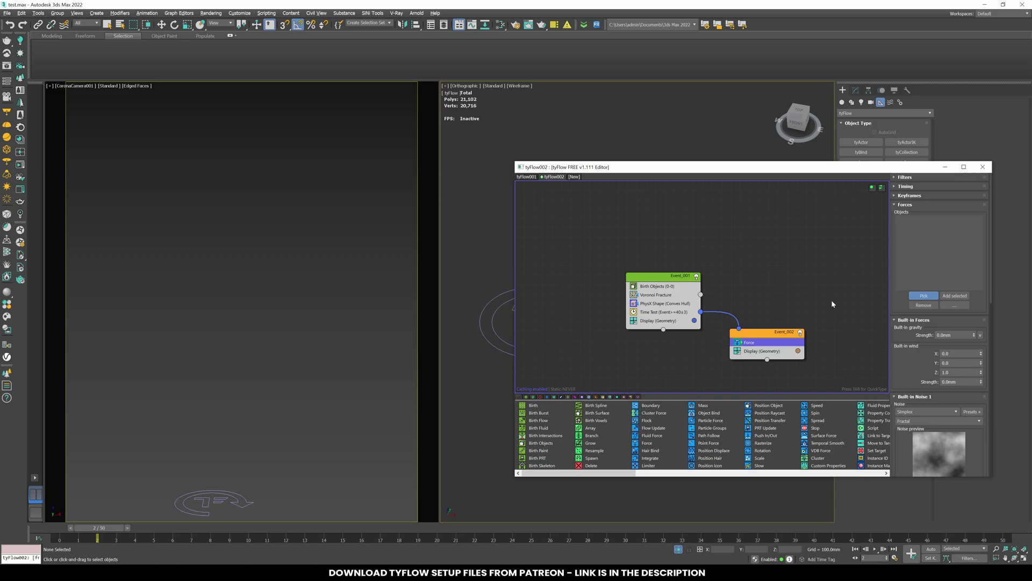
pyautogui.click(490, 346)
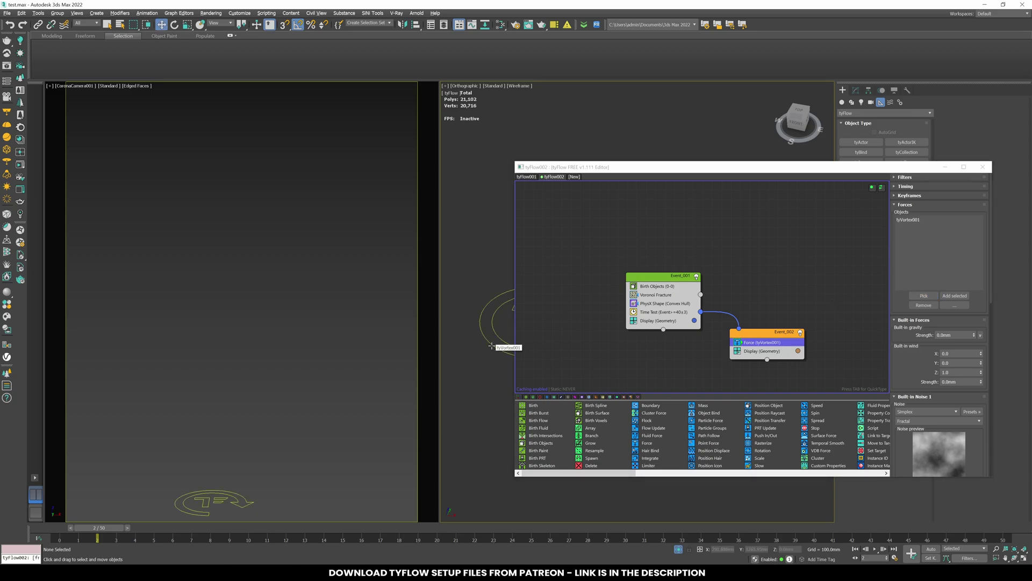
pyautogui.moveTo(728, 167); pyautogui.dragTo(752, 154)
pyautogui.click(678, 549)
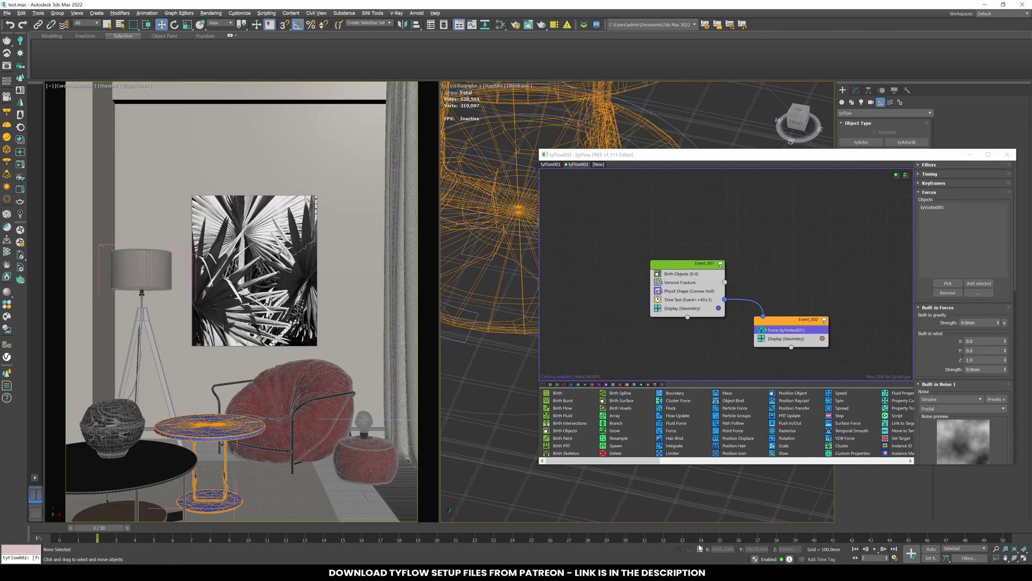
# Step: Set the Force operator's built-in gravity strength to 20 mm
pyautogui.moveTo(697, 161); pyautogui.dragTo(540, 174)
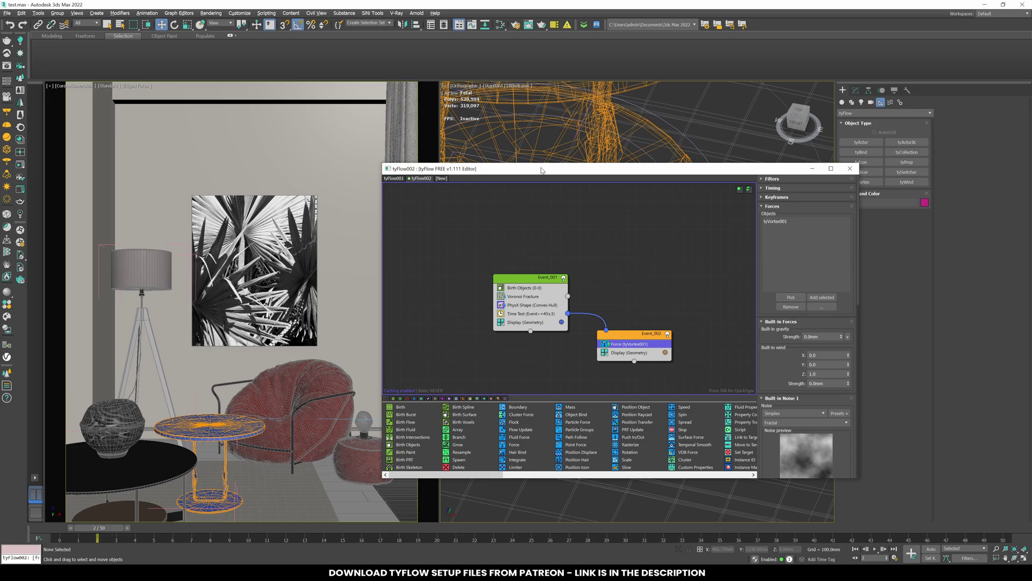
pyautogui.scroll(-1, 780, 343)
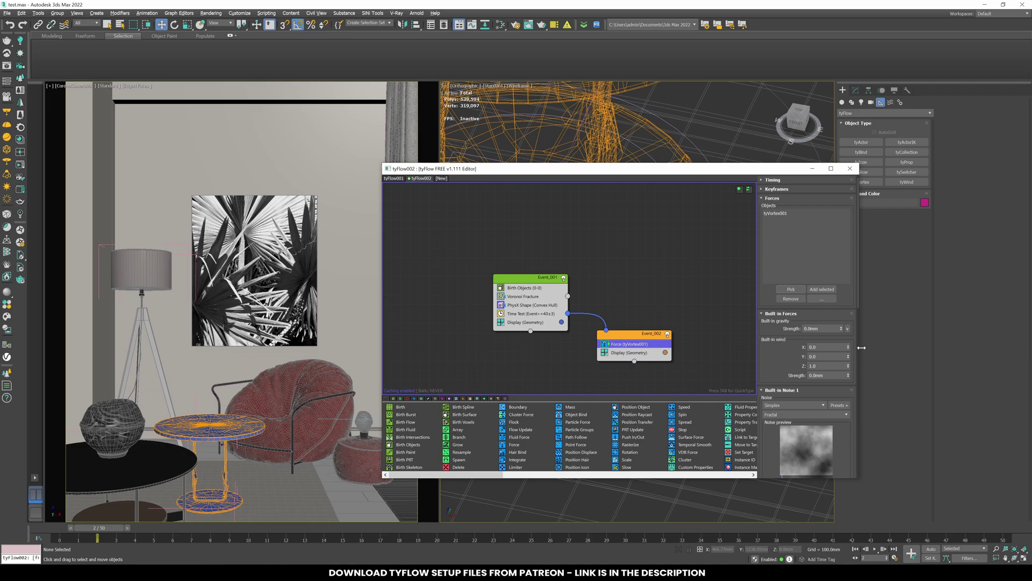
pyautogui.moveTo(829, 329); pyautogui.dragTo(762, 330)
pyautogui.write('20')
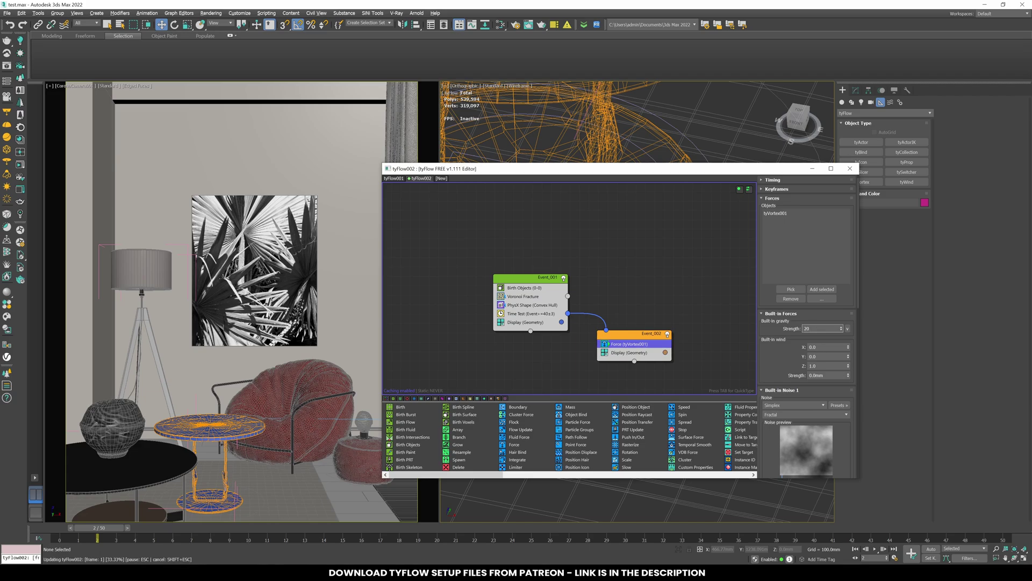
pyautogui.press('Return')
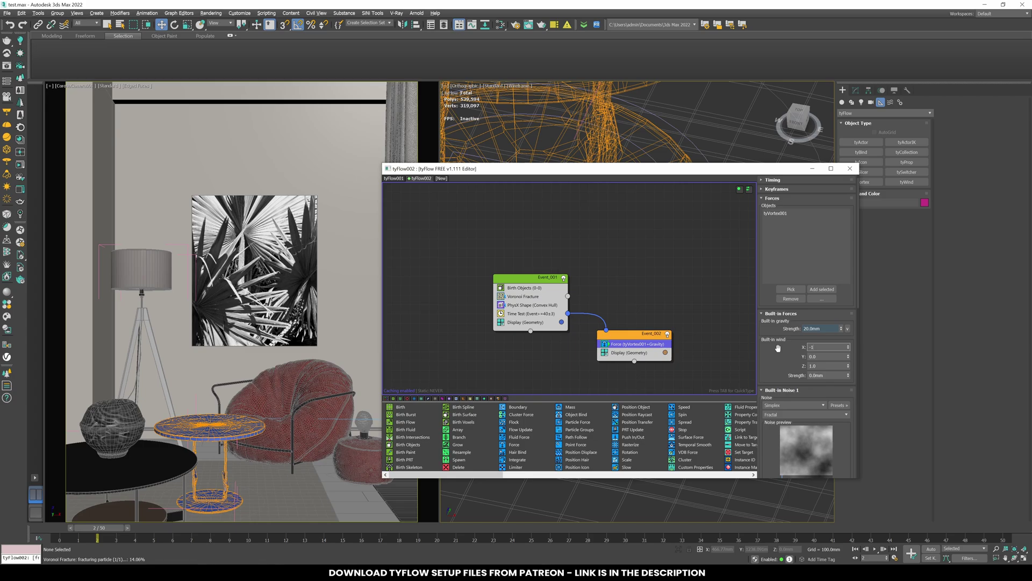
# Step: Set the Force operator's built-in wind to X -1 and Z 0 with a strength of 50 mm
pyautogui.press('Return')
pyautogui.doubleClick(823, 365)
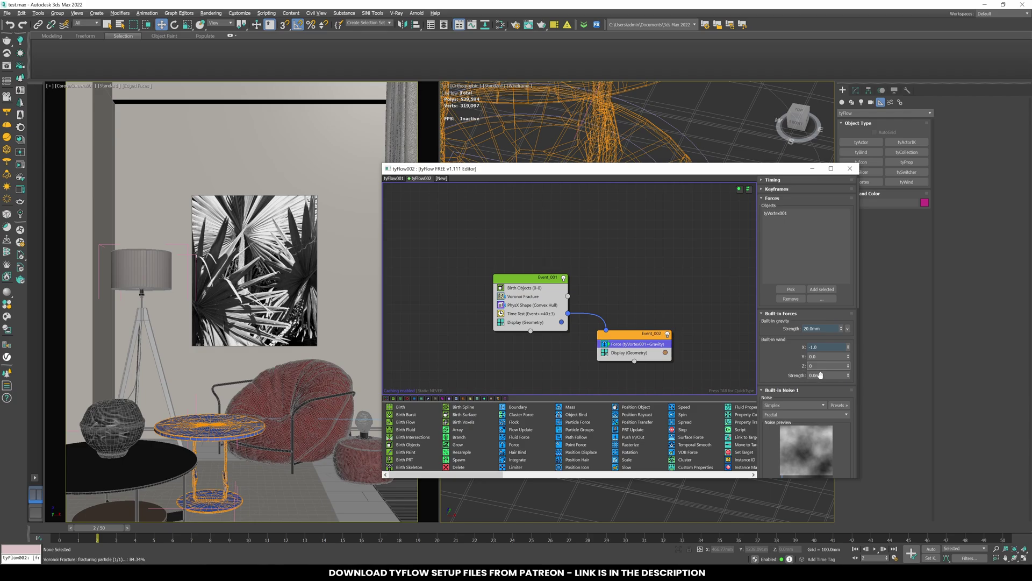
pyautogui.press('Tab')
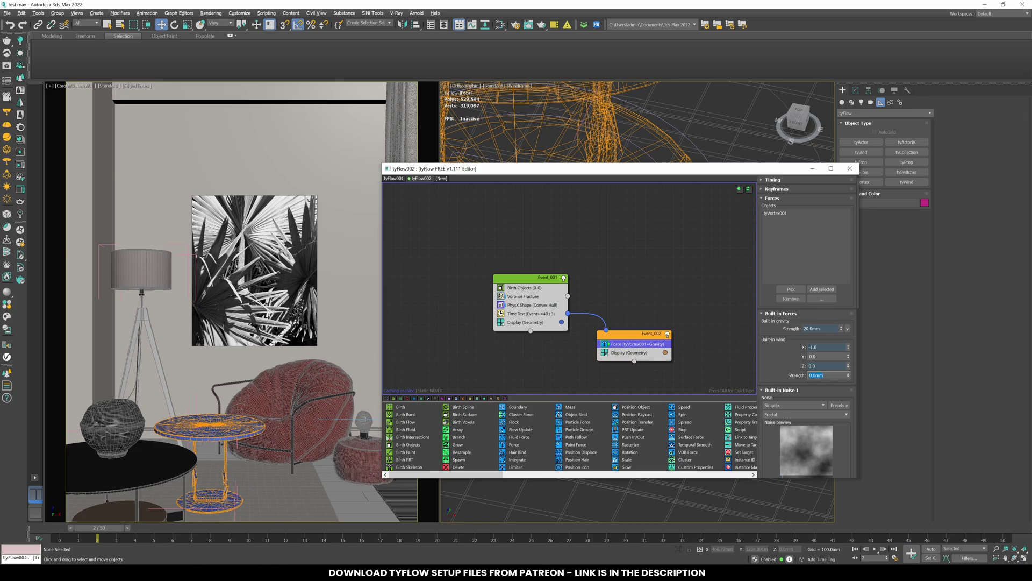
pyautogui.write('50')
pyautogui.press('Return')
# Step: Scrub to frame 10 to check the table's breakup and switch the camera viewport to Default Shading
pyautogui.moveTo(89, 530); pyautogui.dragTo(236, 538)
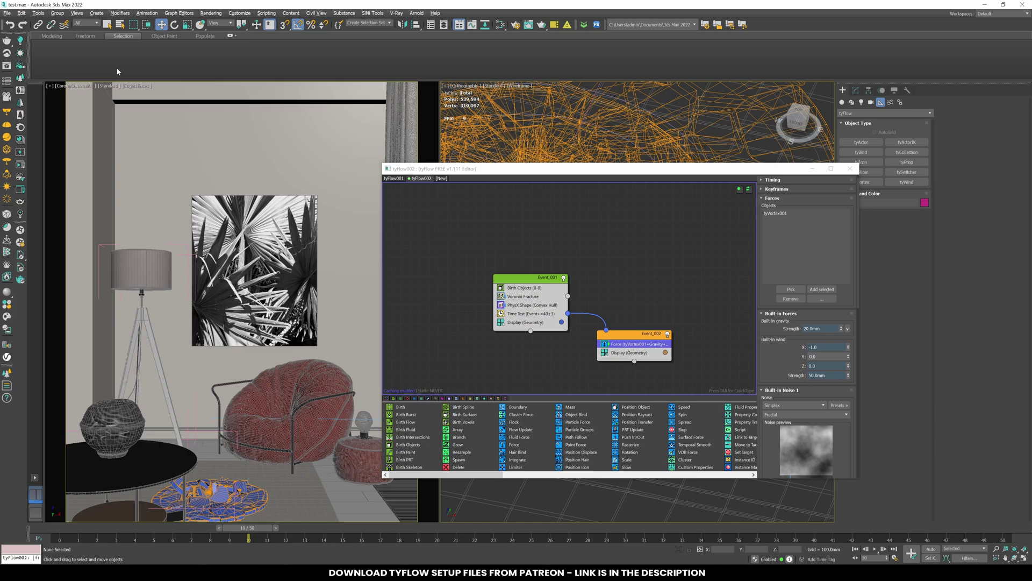
pyautogui.click(132, 85)
pyautogui.click(144, 175)
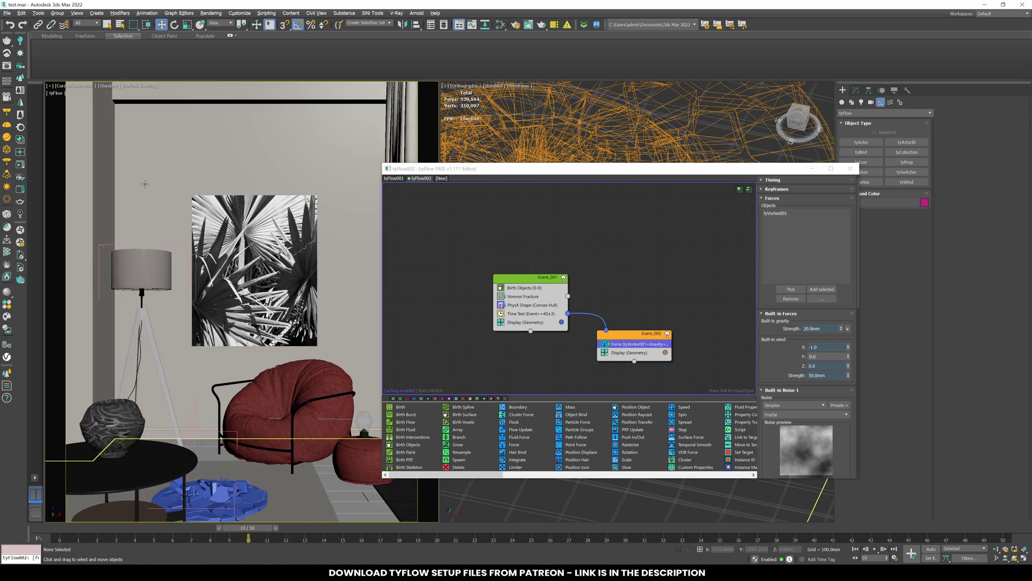
# Step: Scrub to frames 40 and 41 to check the fragments' motion and review the Time Test operator's settings
pyautogui.moveTo(241, 532); pyautogui.dragTo(814, 539)
pyautogui.press('w')
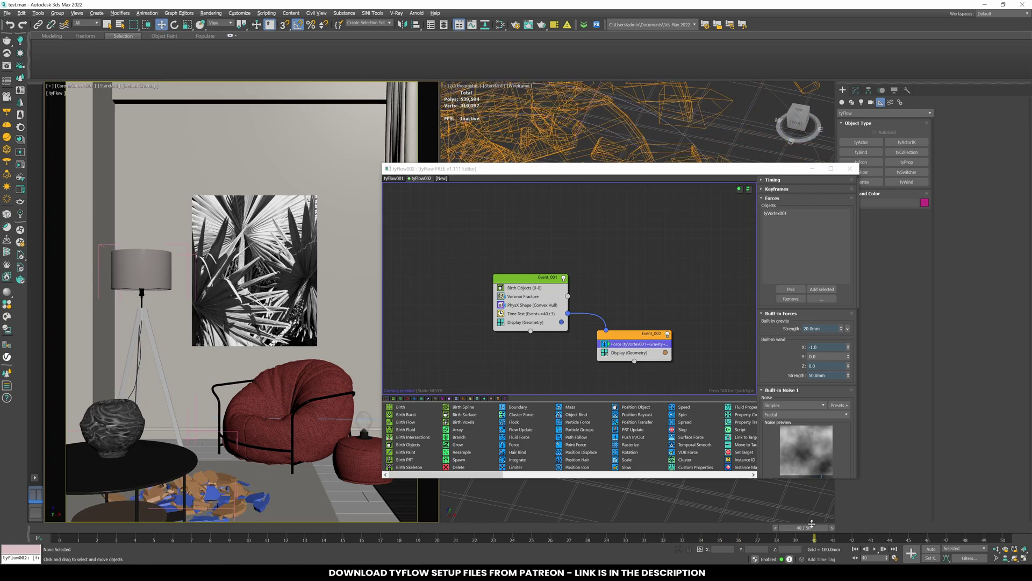
pyautogui.click(533, 314)
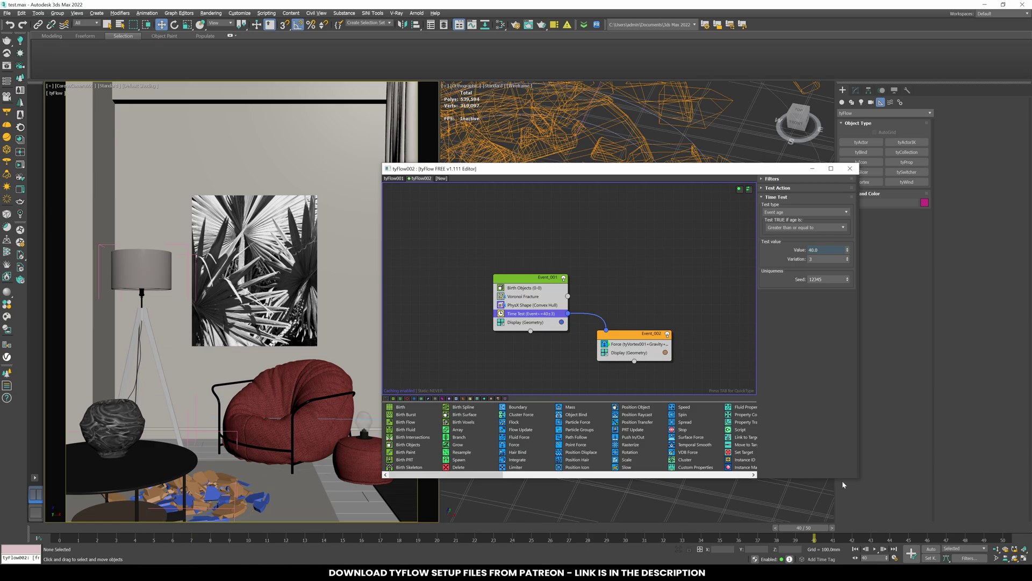
pyautogui.moveTo(810, 530); pyautogui.dragTo(833, 530)
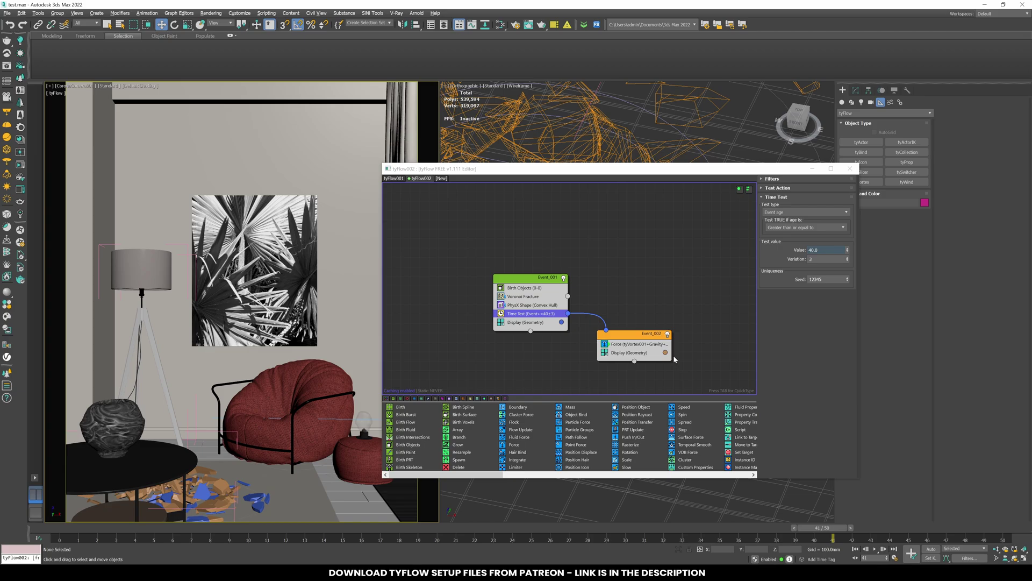
# Step: Review the Force operator's built-in wind settings and return the timeline to frame 0
pyautogui.click(638, 344)
pyautogui.doubleClick(820, 355)
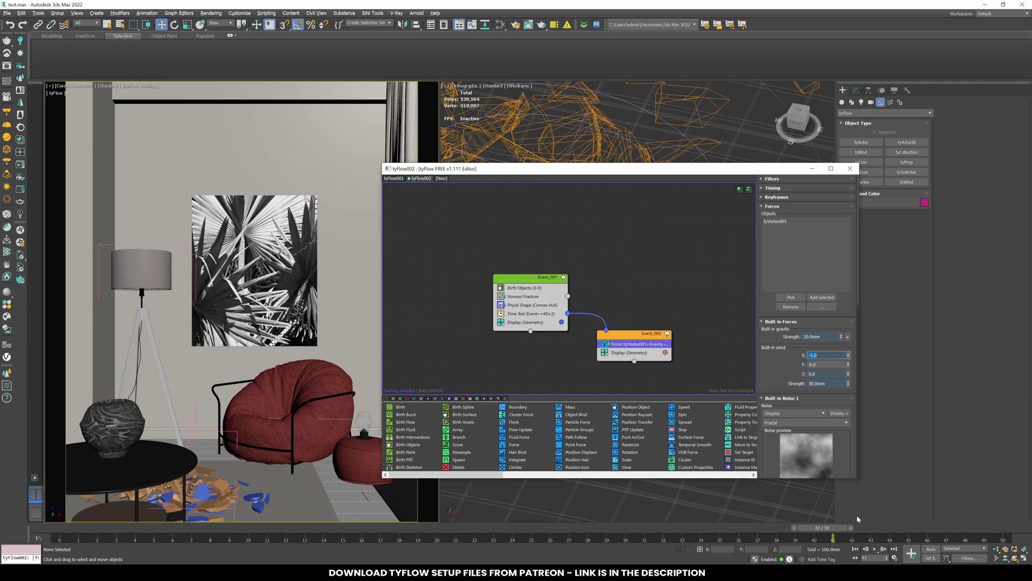
pyautogui.moveTo(829, 531); pyautogui.dragTo(43, 529)
pyautogui.press('w')
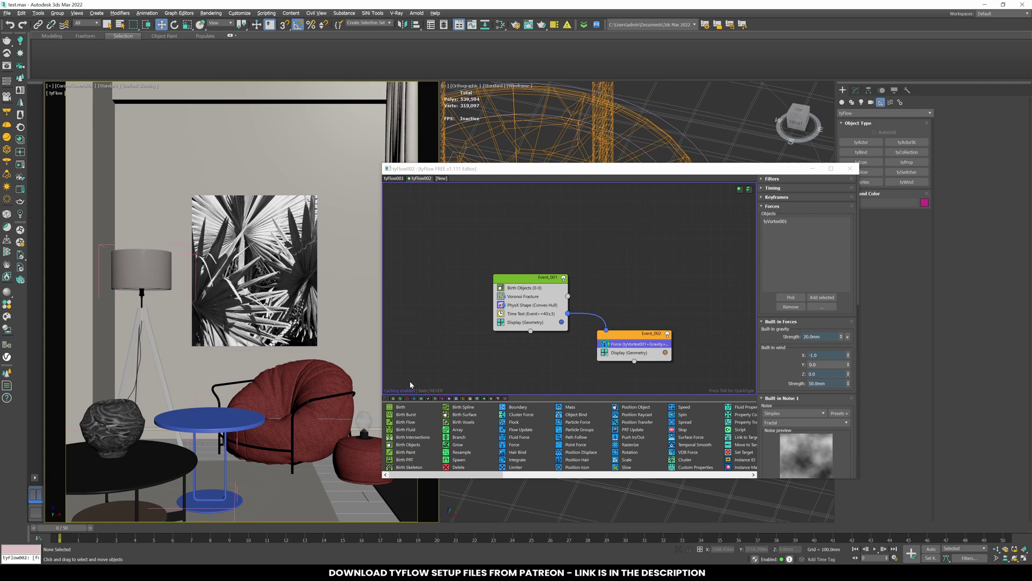
# Step: Add a Mesh operator to Event_001 and place it between Time Test and Display
pyautogui.click(532, 315)
pyautogui.press('Tab')
pyautogui.write('mesh')
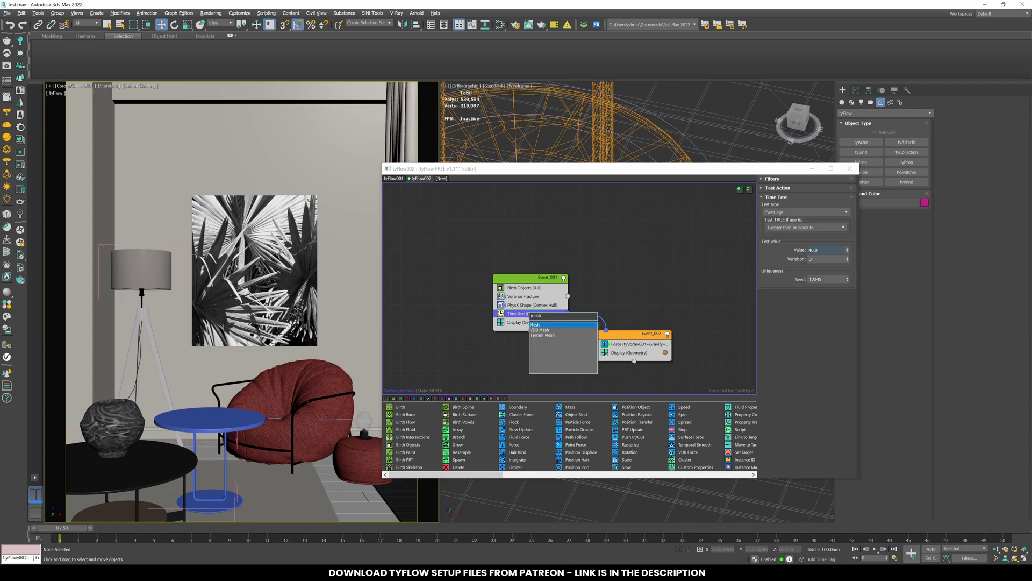
pyautogui.press('Return')
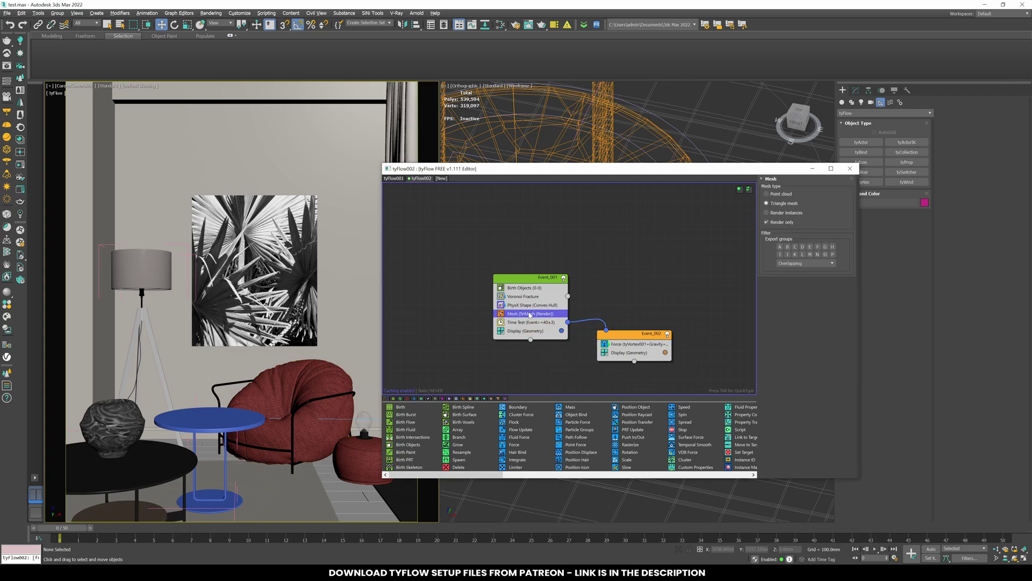
pyautogui.moveTo(528, 315); pyautogui.dragTo(527, 332)
# Step: Add a Mesh operator to Event_002 and place it between Force and Display
pyautogui.click(622, 344)
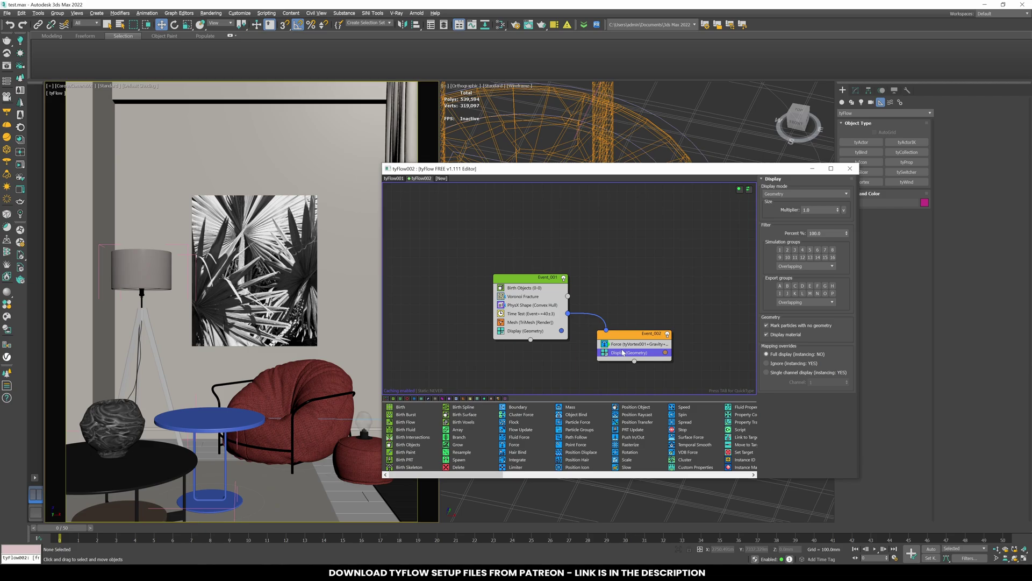
pyautogui.press('Tab')
pyautogui.write('mesh')
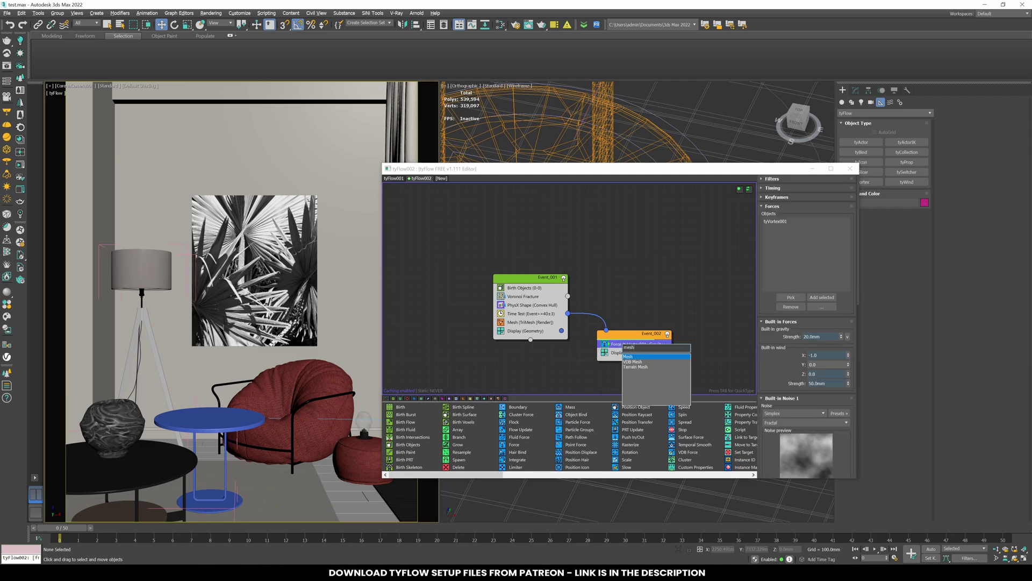
pyautogui.press('Return')
pyautogui.moveTo(622, 346); pyautogui.dragTo(623, 360)
pyautogui.click(625, 285)
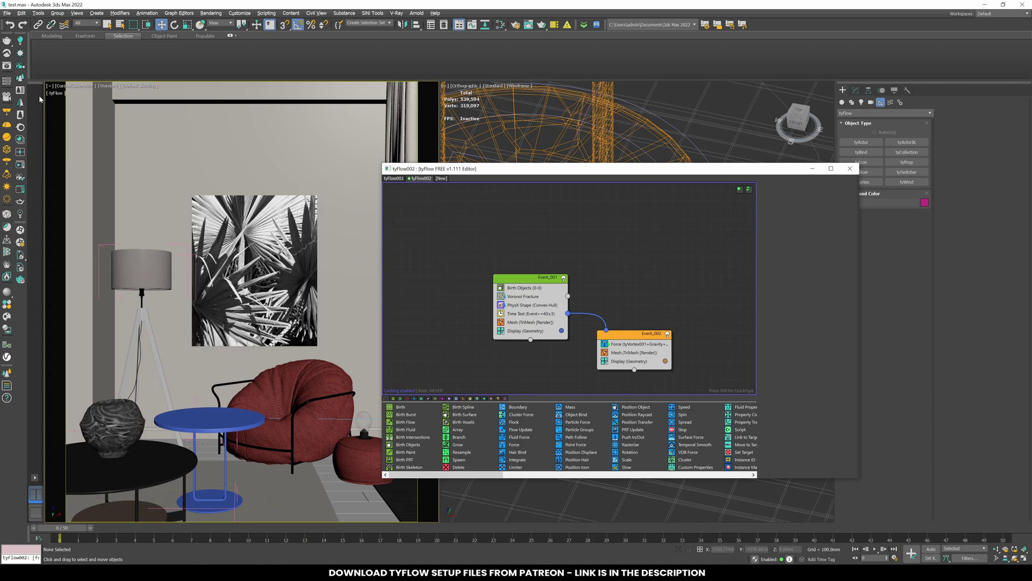
# Step: Go to frame 12, render the camera view with Corona and inspect the shattered table up close
pyautogui.click(288, 530)
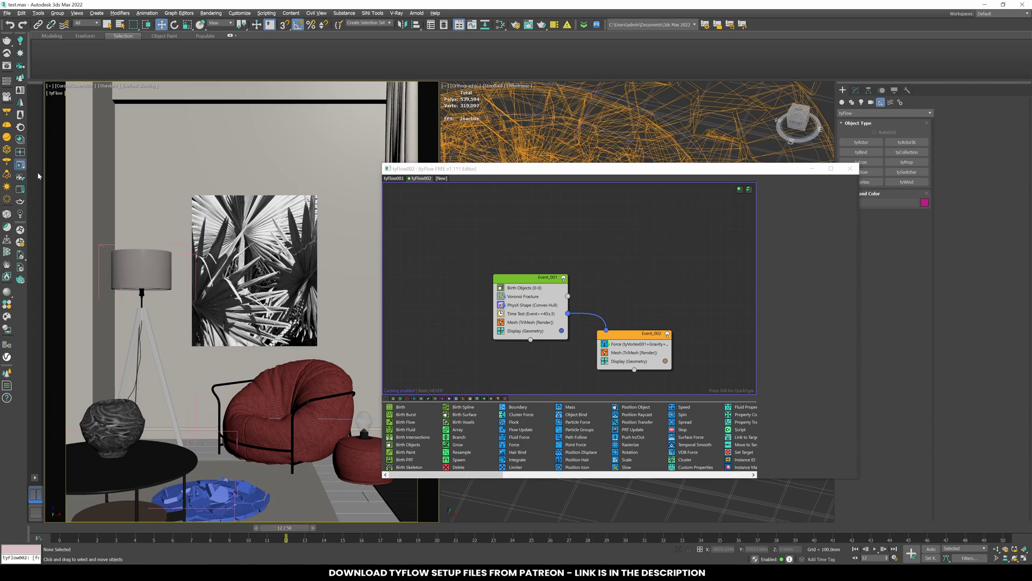
pyautogui.hotkey('shift', 'q')
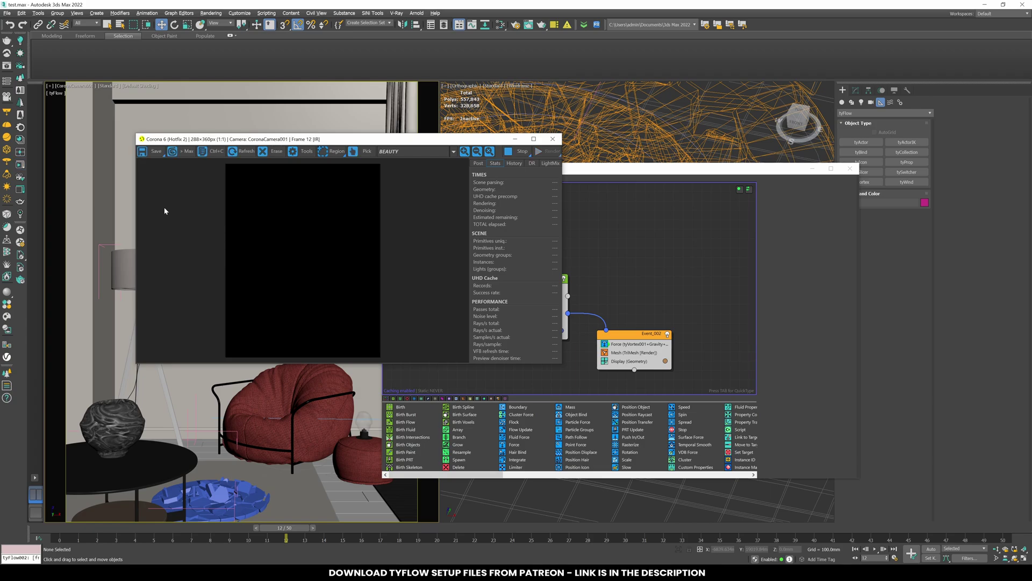
pyautogui.scroll(2, 294, 336)
pyautogui.scroll(-1, 289, 258)
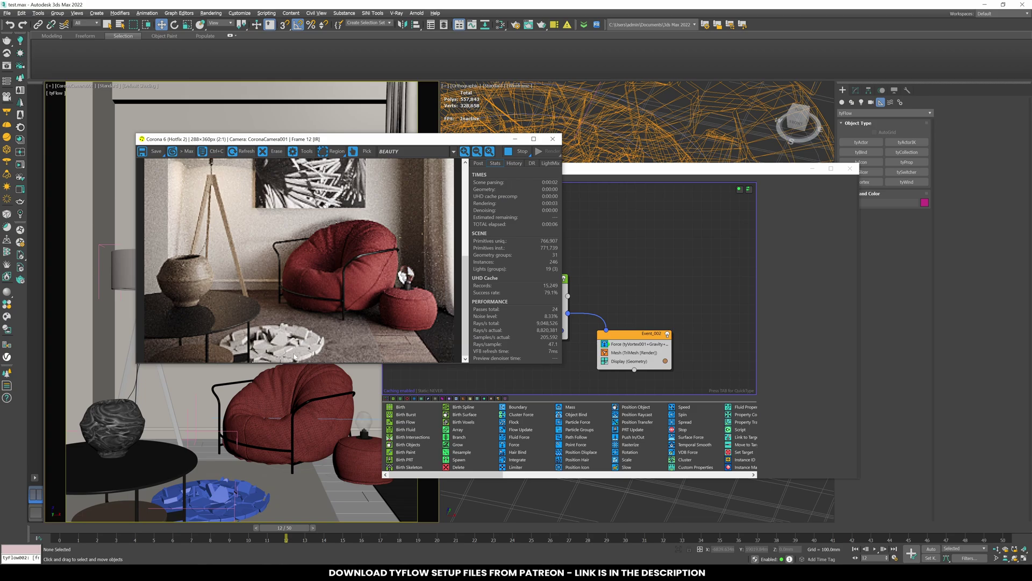
# Step: Check the rendered fragments at frames 24, 39, 45 and 43, and close the Corona render window
pyautogui.click(514, 537)
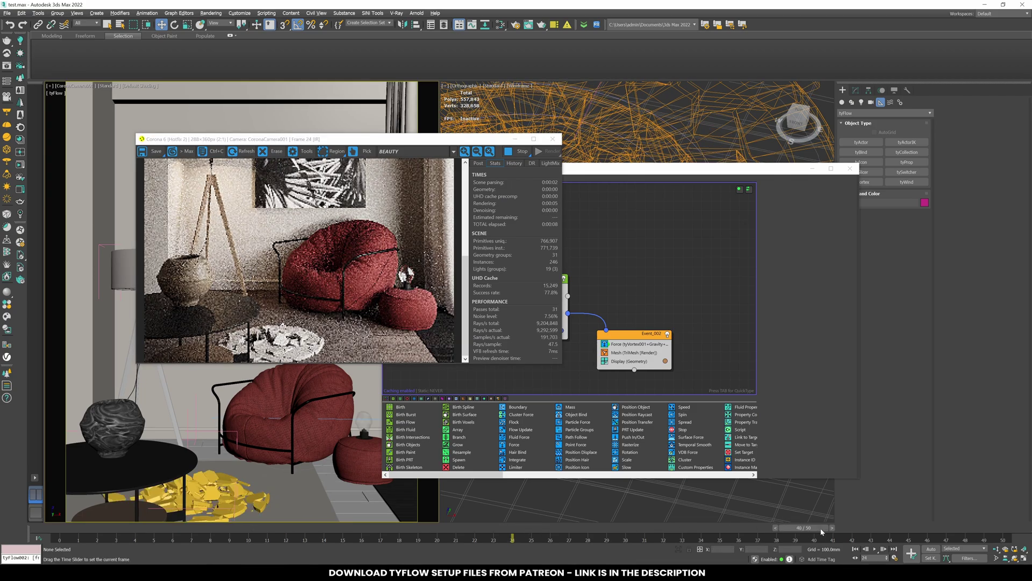
pyautogui.click(796, 528)
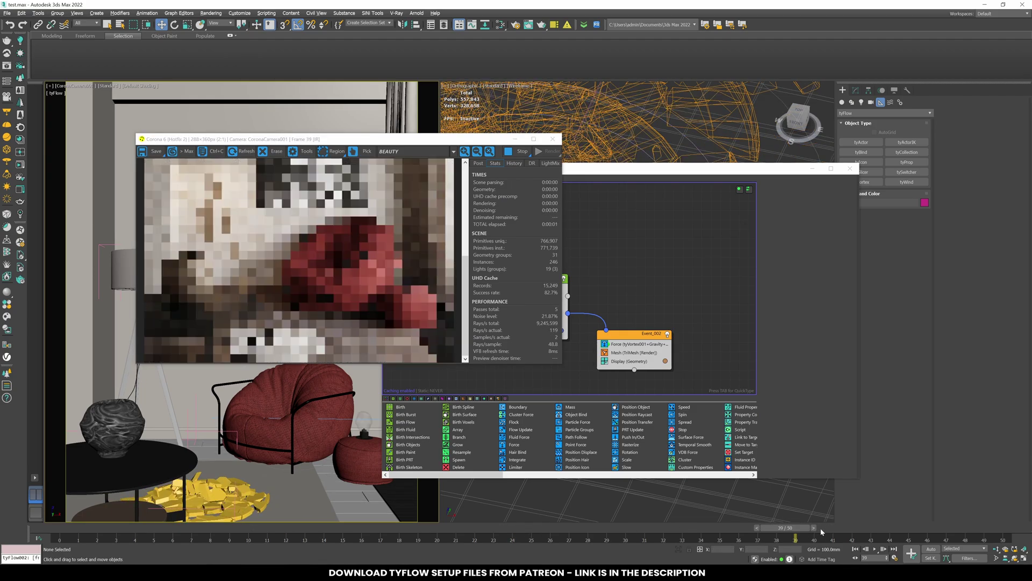
pyautogui.click(919, 532)
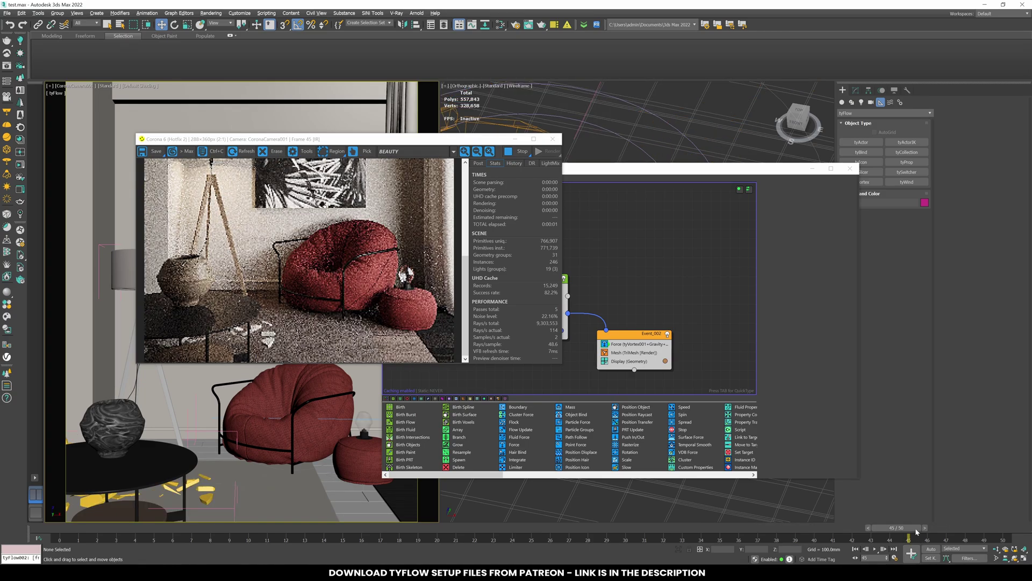
pyautogui.click(871, 537)
pyautogui.scroll(-1, 256, 299)
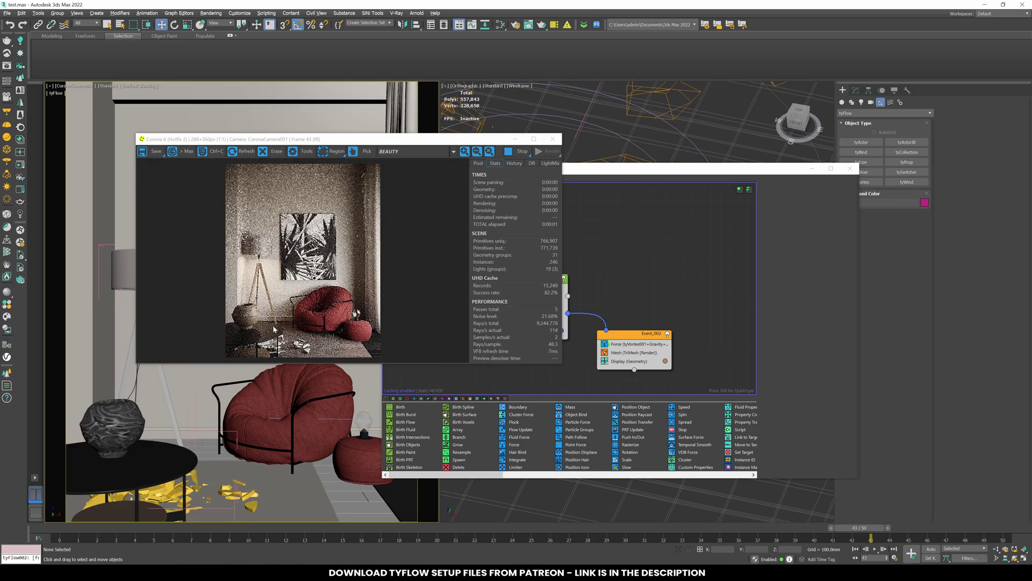
pyautogui.click(553, 140)
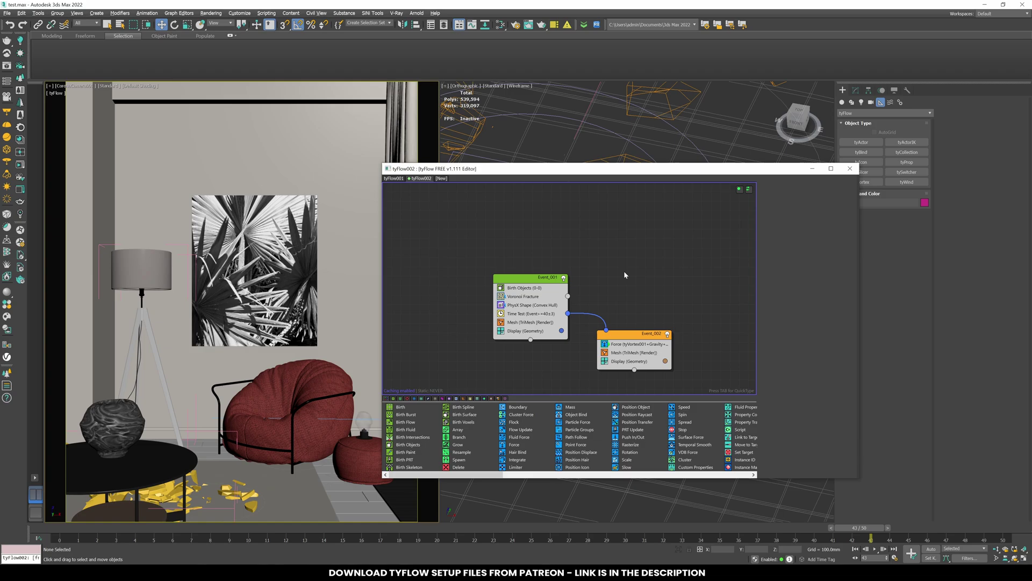
# Step: Disable the original Event_001 and Event_002 in the tyFlow002 graph
pyautogui.scroll(-2, 623, 272)
pyautogui.moveTo(616, 286); pyautogui.dragTo(611, 242, button='middle')
pyautogui.click(565, 228)
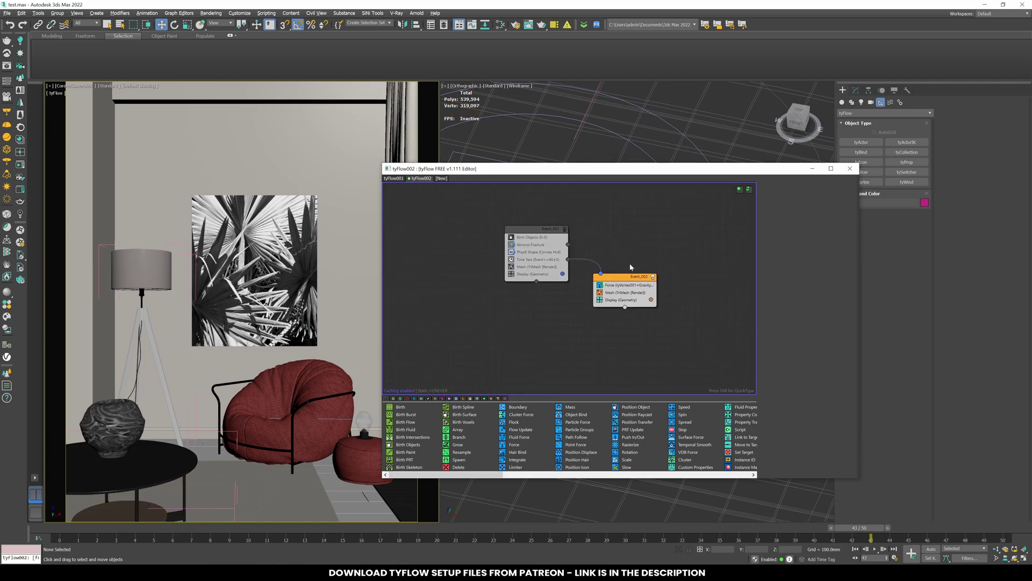
pyautogui.click(553, 231)
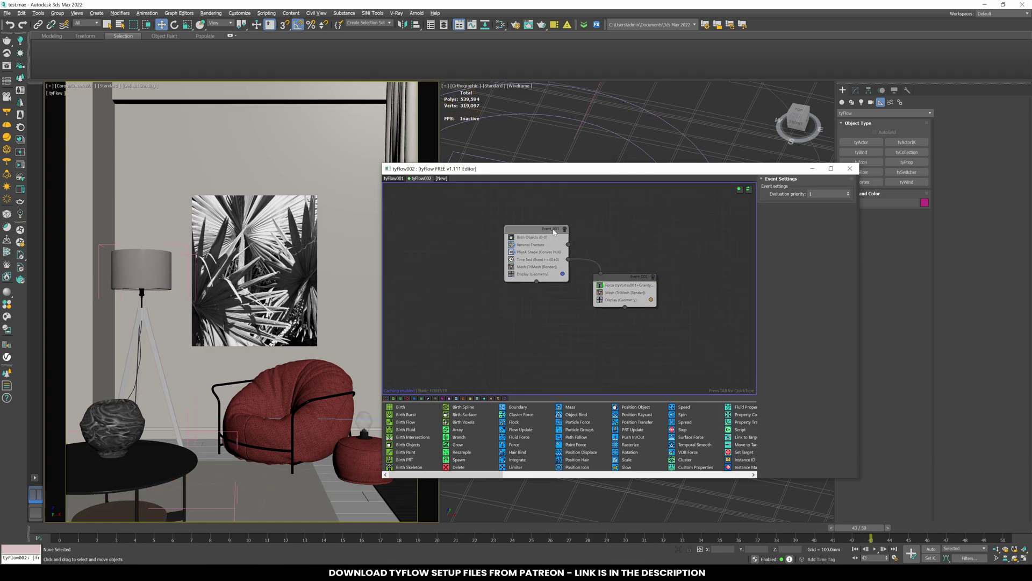
# Step: Duplicate the birth and fracture event as a plain copy and place it below the original
pyautogui.rightClick(539, 231)
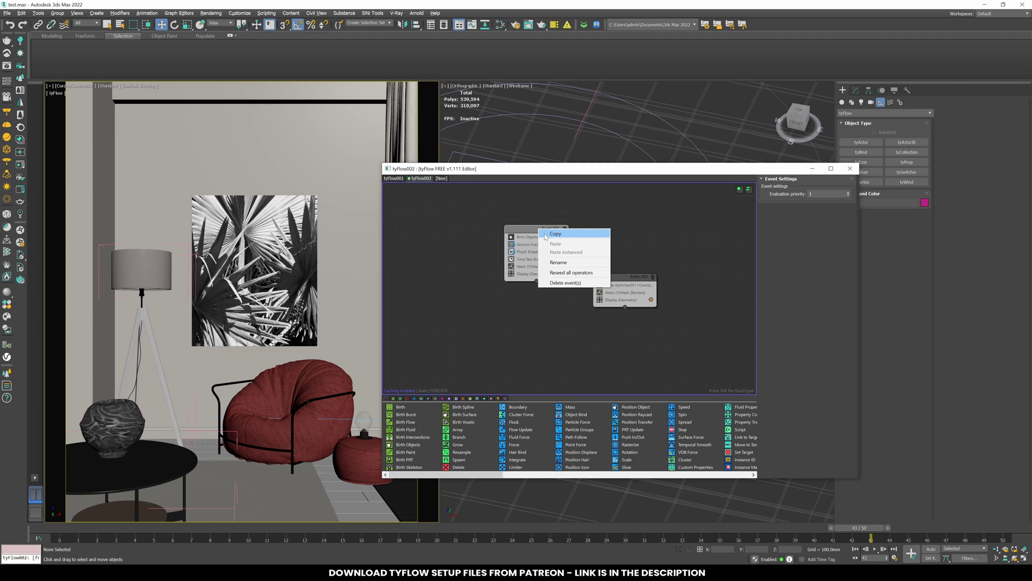
pyautogui.click(520, 324)
pyautogui.rightClick(521, 324)
pyautogui.click(538, 330)
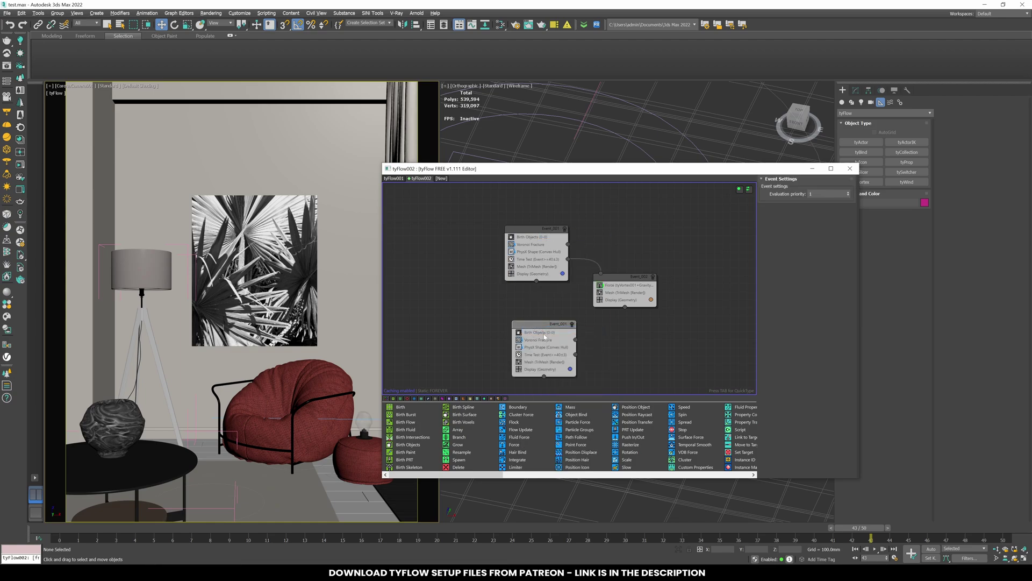
pyautogui.moveTo(528, 332); pyautogui.dragTo(522, 356)
# Step: Duplicate the Force event as a plain copy and place it beside and slightly below the copied birth event
pyautogui.click(630, 282)
pyautogui.rightClick(630, 280)
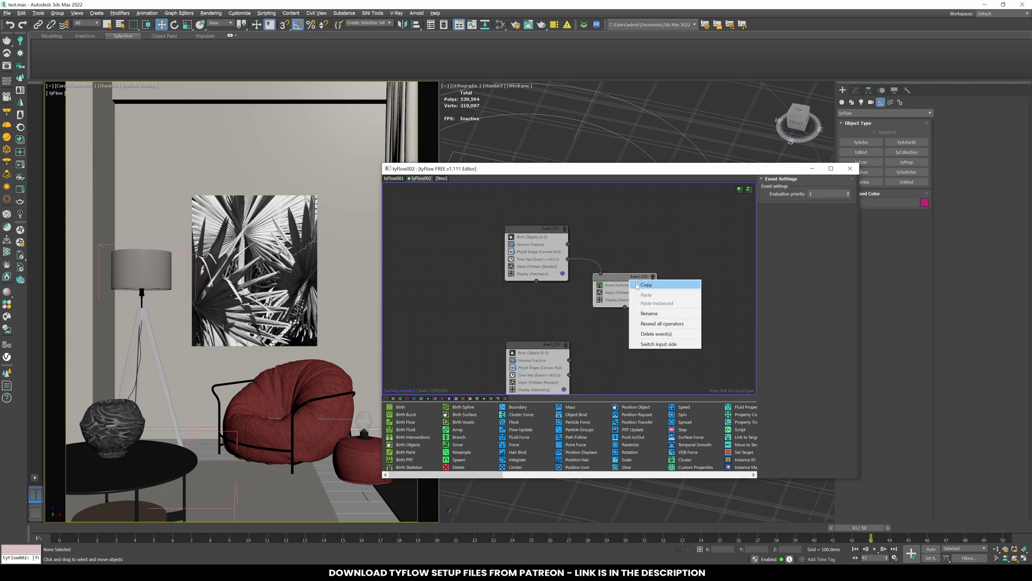
pyautogui.click(636, 285)
pyautogui.scroll(-3, 598, 307)
pyautogui.rightClick(600, 334)
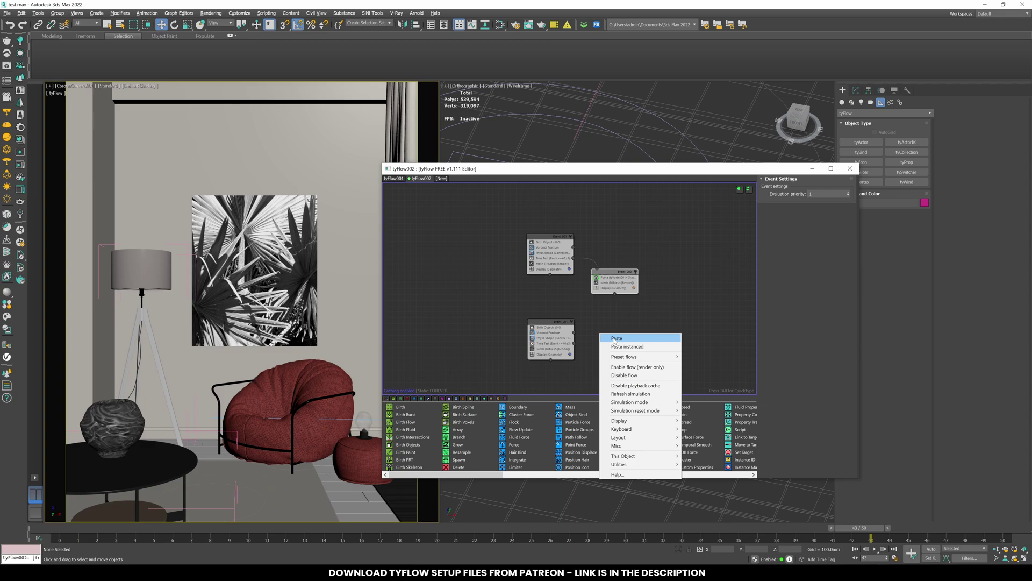
pyautogui.click(605, 339)
pyautogui.scroll(2, 605, 341)
pyautogui.moveTo(617, 328); pyautogui.dragTo(602, 378)
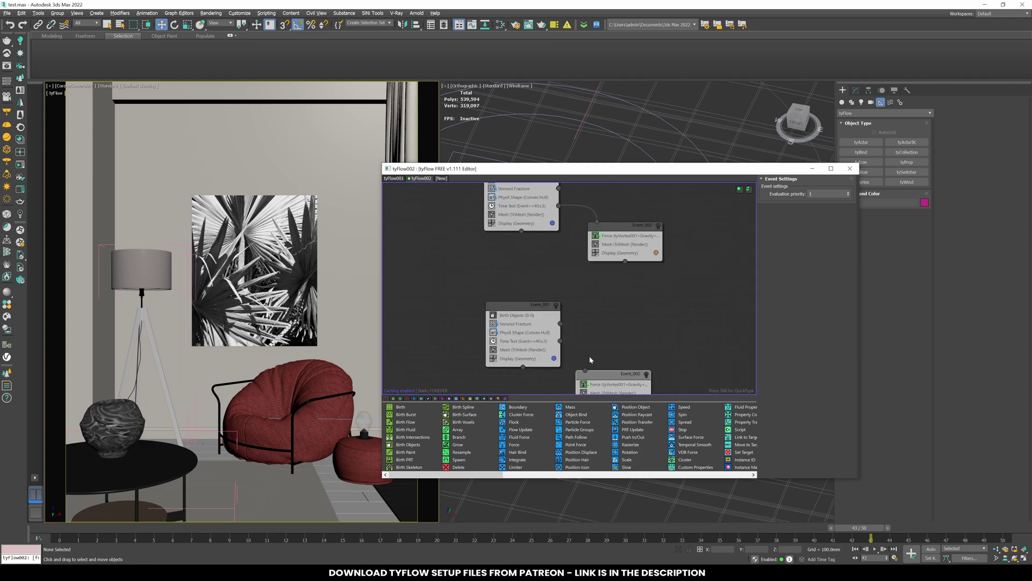
# Step: Connect the copied Time Test output to the copied Force event and enable both copied events
pyautogui.scroll(-1, 571, 332)
pyautogui.moveTo(561, 338); pyautogui.dragTo(584, 367)
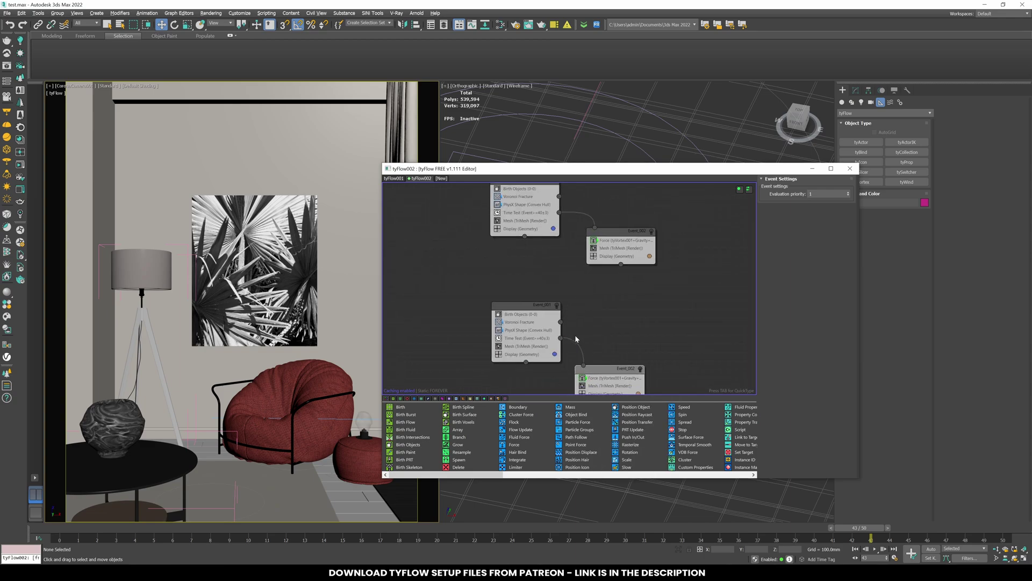
pyautogui.scroll(-1, 575, 339)
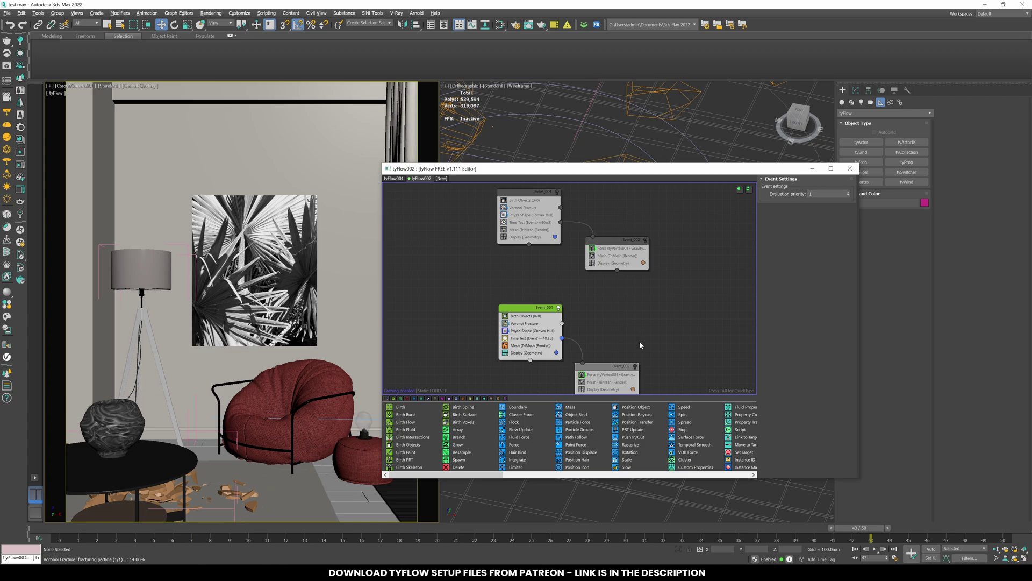
pyautogui.scroll(-1, 636, 355)
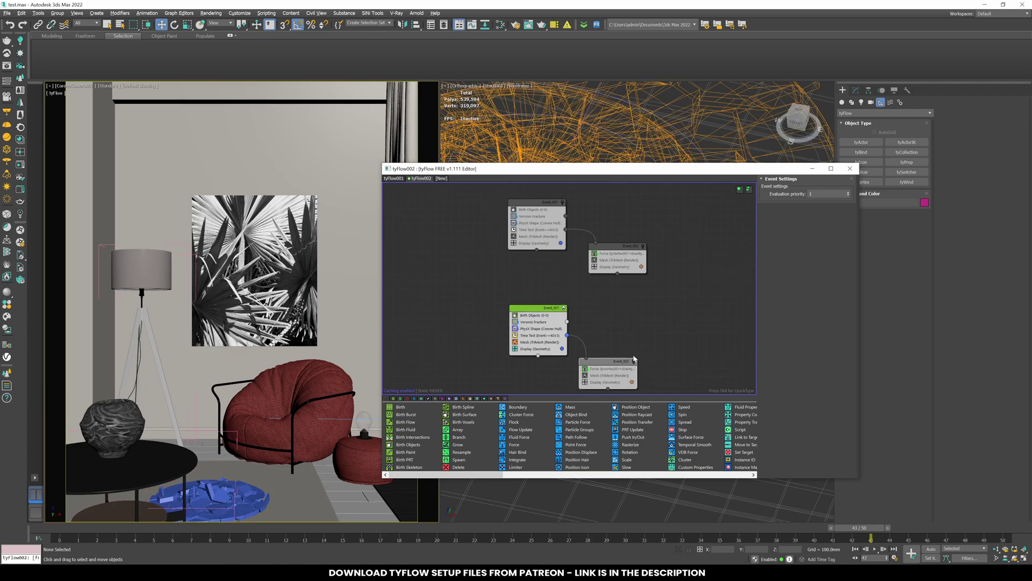
pyautogui.click(634, 359)
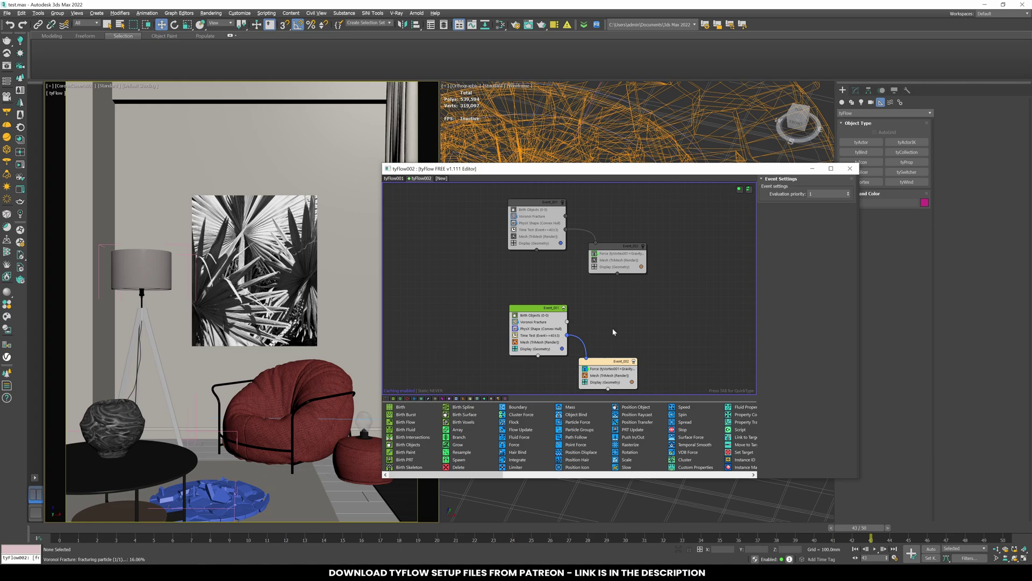
pyautogui.scroll(1, 613, 332)
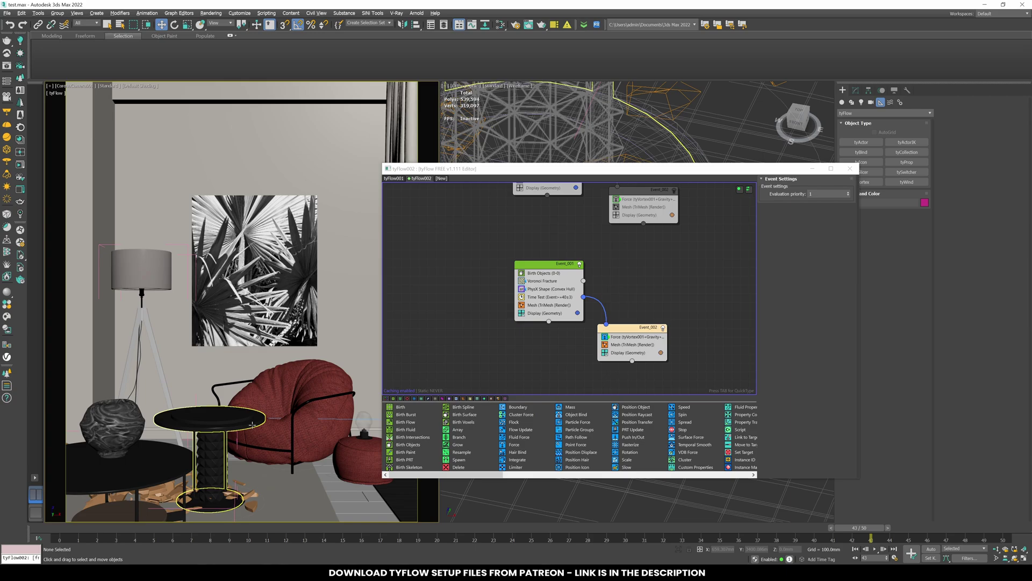
# Step: Hide the table 1 source object, the table with the wider top, in the camera viewport
pyautogui.click(249, 422)
pyautogui.rightClick(250, 422)
pyautogui.click(271, 394)
pyautogui.click(612, 260)
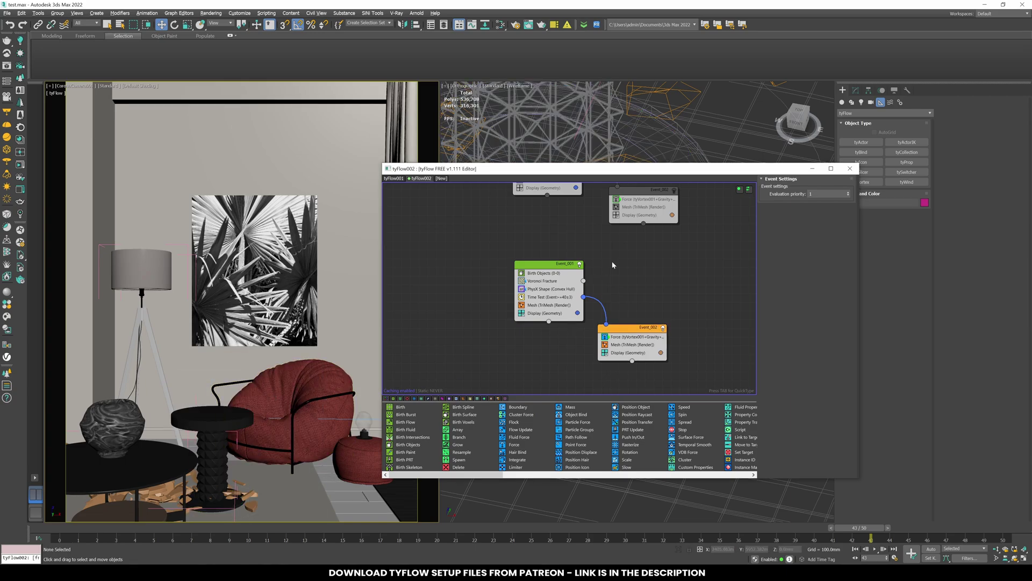
# Step: Replace table 1 with table 2 in the copied event's Birth Objects operator
pyautogui.moveTo(612, 260); pyautogui.dragTo(619, 298, button='middle')
pyautogui.click(556, 315)
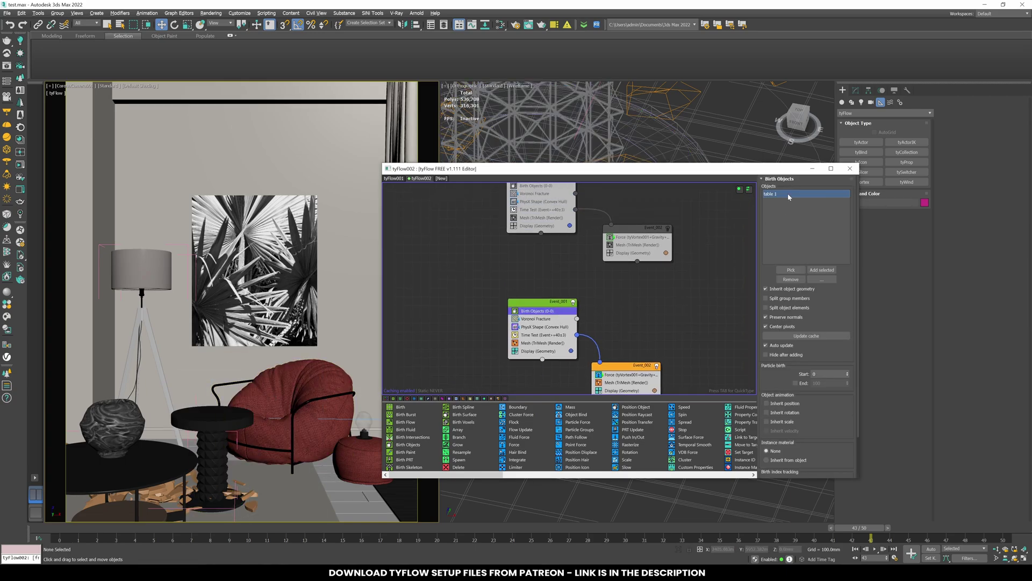
pyautogui.click(791, 270)
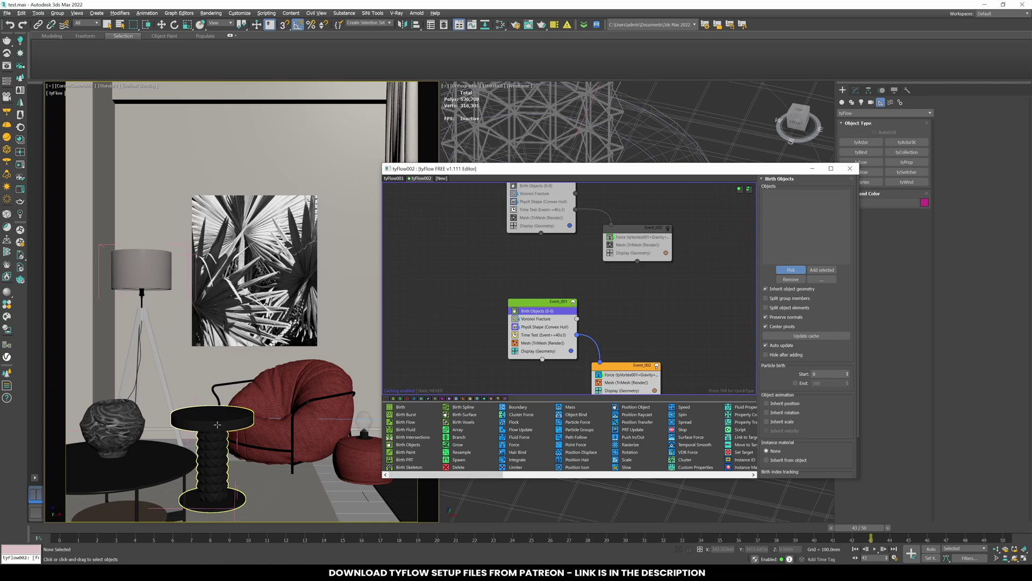
pyautogui.click(229, 411)
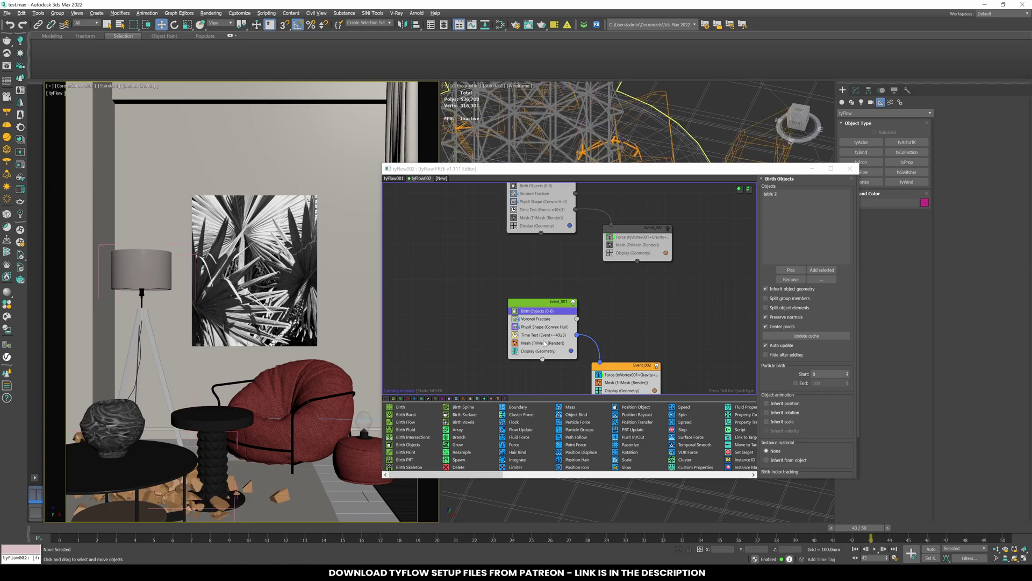
# Step: Hide the table 2 source object in the camera viewport and scrub the animation to the last frame and back to frame 21
pyautogui.click(233, 405)
pyautogui.click(233, 405)
pyautogui.rightClick(233, 405)
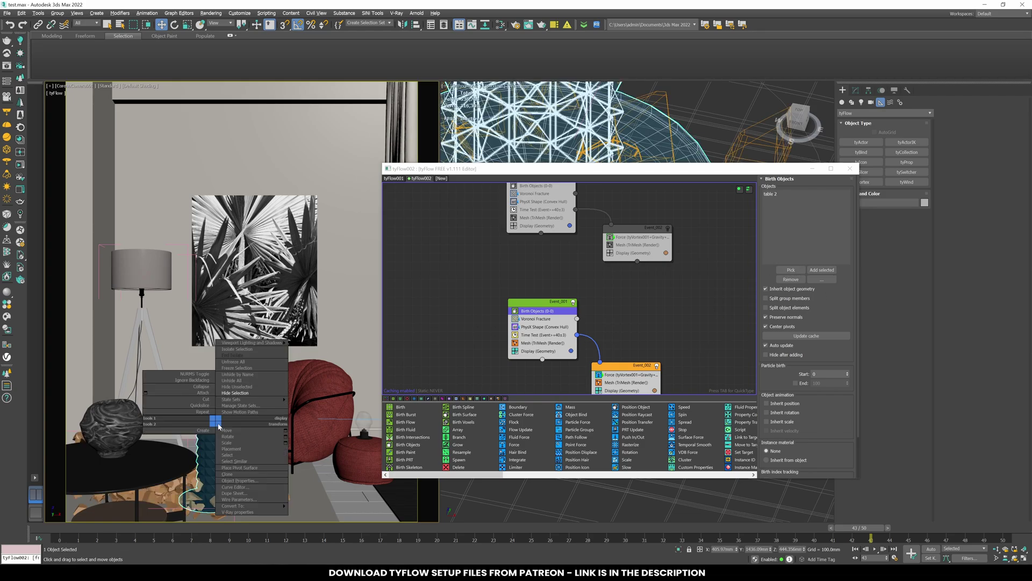
pyautogui.click(253, 396)
pyautogui.moveTo(859, 528); pyautogui.dragTo(1004, 531)
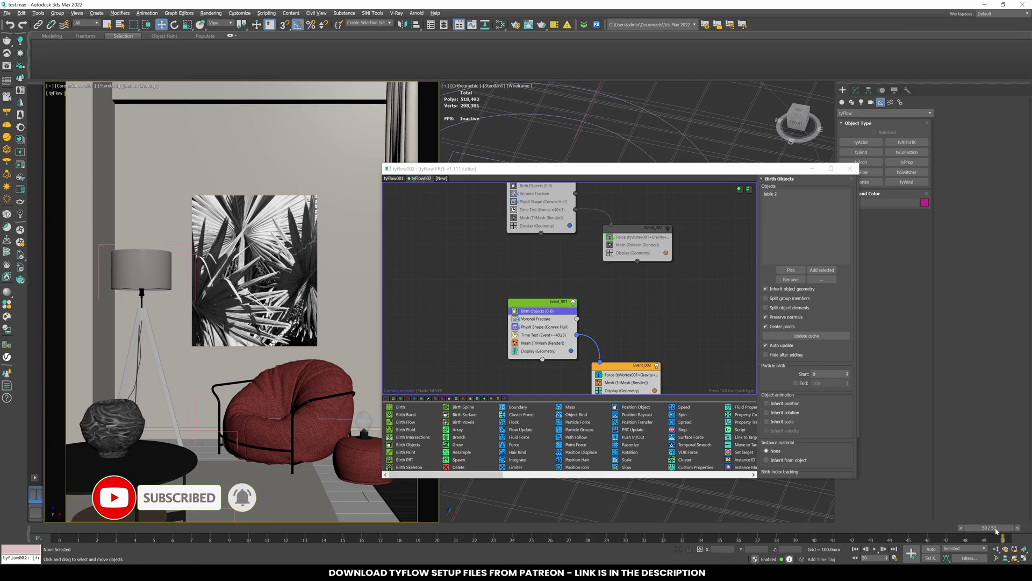
pyautogui.moveTo(992, 531); pyautogui.dragTo(456, 537)
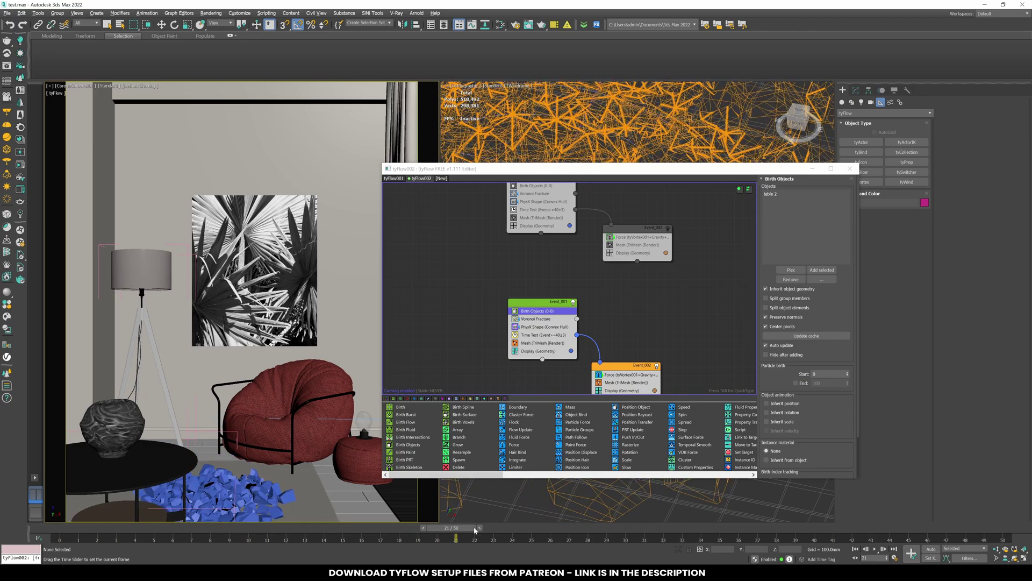
# Step: Set the Time Test value of the copied birth event to 5 and scrub the animation to preview table 2's fracture
pyautogui.press('w')
pyautogui.click(560, 336)
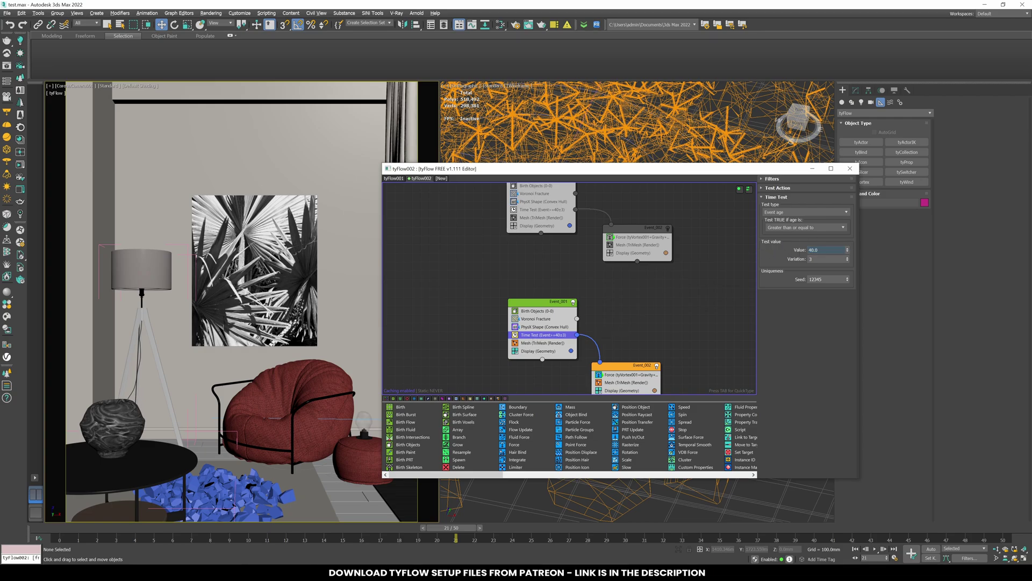
pyautogui.moveTo(824, 250); pyautogui.dragTo(786, 253)
pyautogui.press('Return')
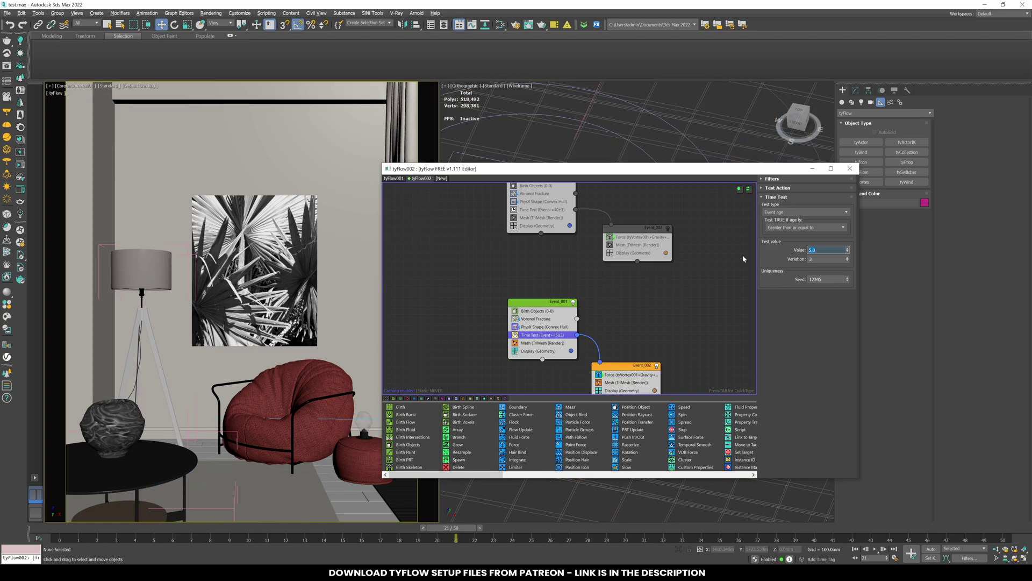
pyautogui.moveTo(76, 536); pyautogui.dragTo(430, 529)
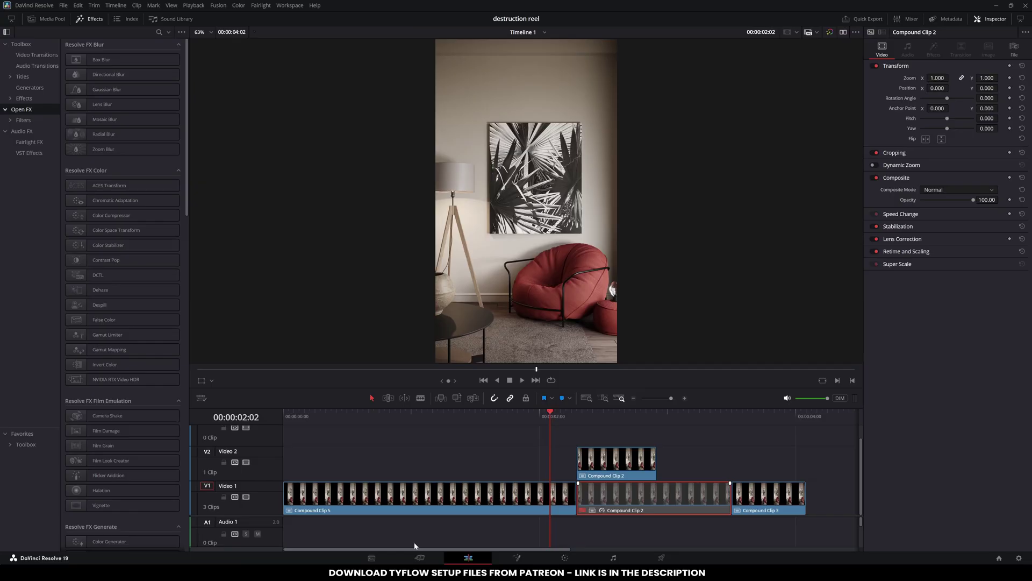
# Step: In DaVinci Resolve, reverse the speed of Compound Clip 2 on the Video 2 track and scrub through the reversed clip
pyautogui.moveTo(366, 419); pyautogui.dragTo(577, 435)
pyautogui.click(605, 467)
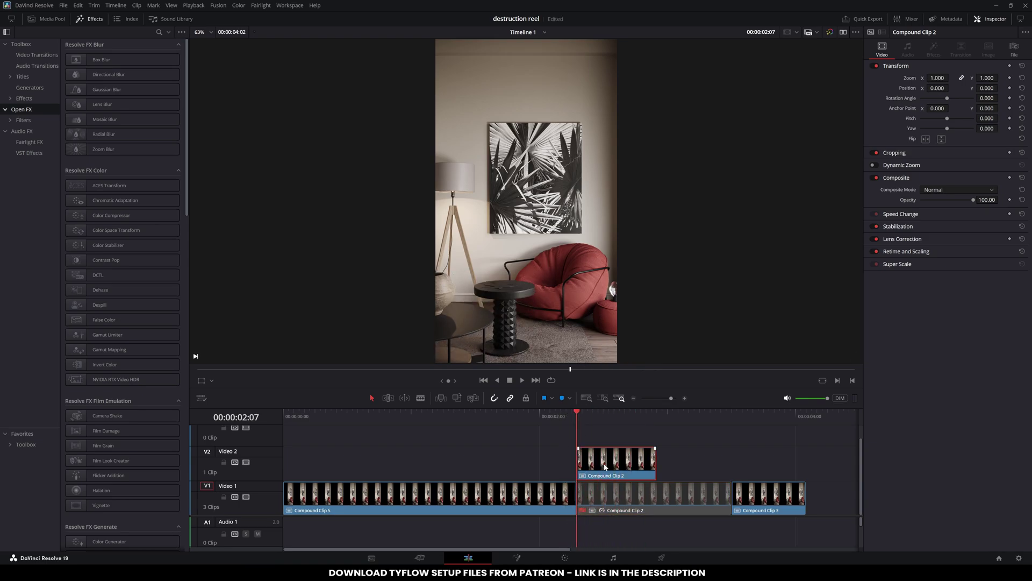
pyautogui.rightClick(617, 499)
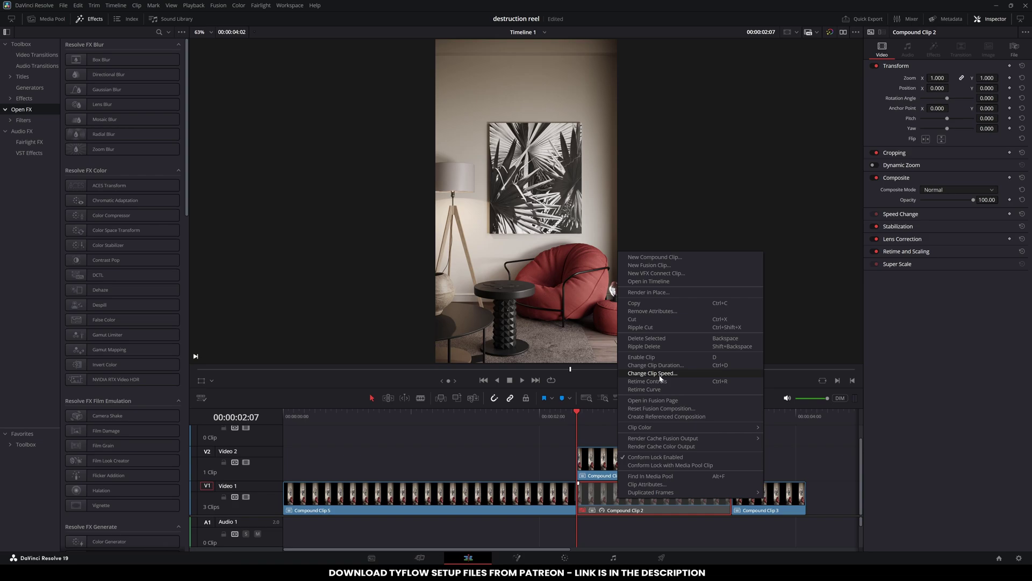
pyautogui.click(605, 457)
pyautogui.rightClick(605, 457)
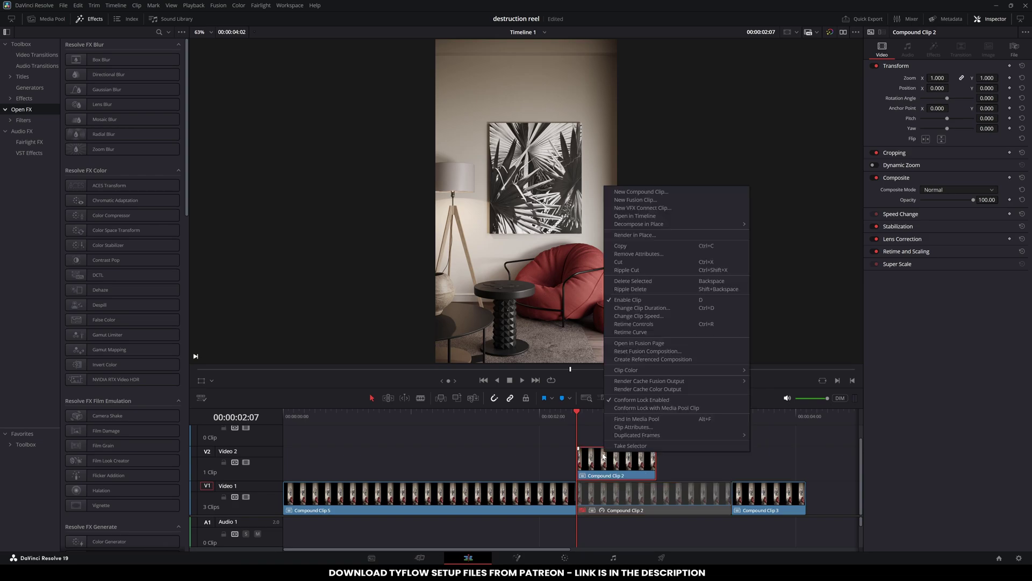
pyautogui.click(668, 315)
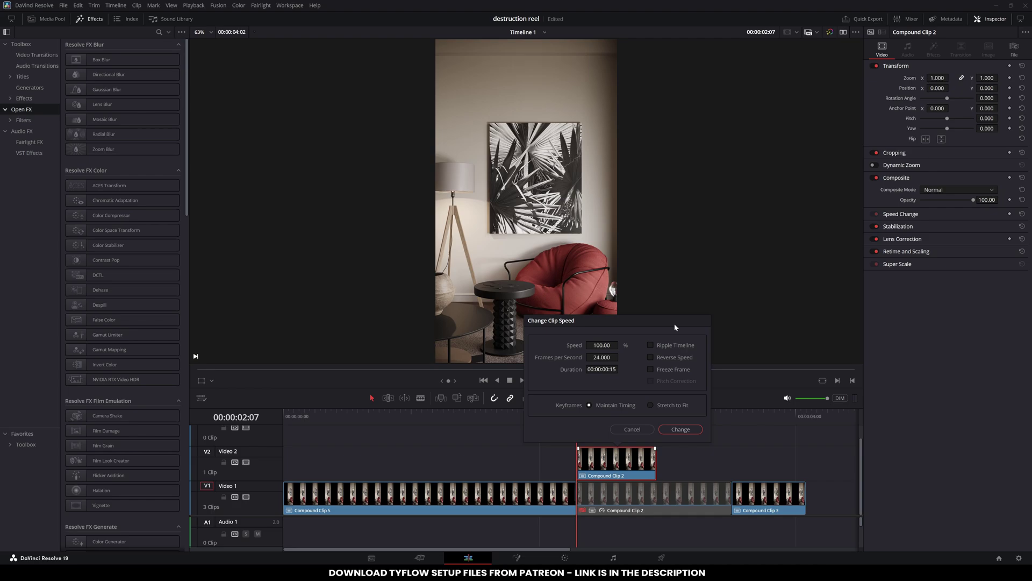
pyautogui.doubleClick(601, 344)
pyautogui.click(650, 357)
pyautogui.click(680, 428)
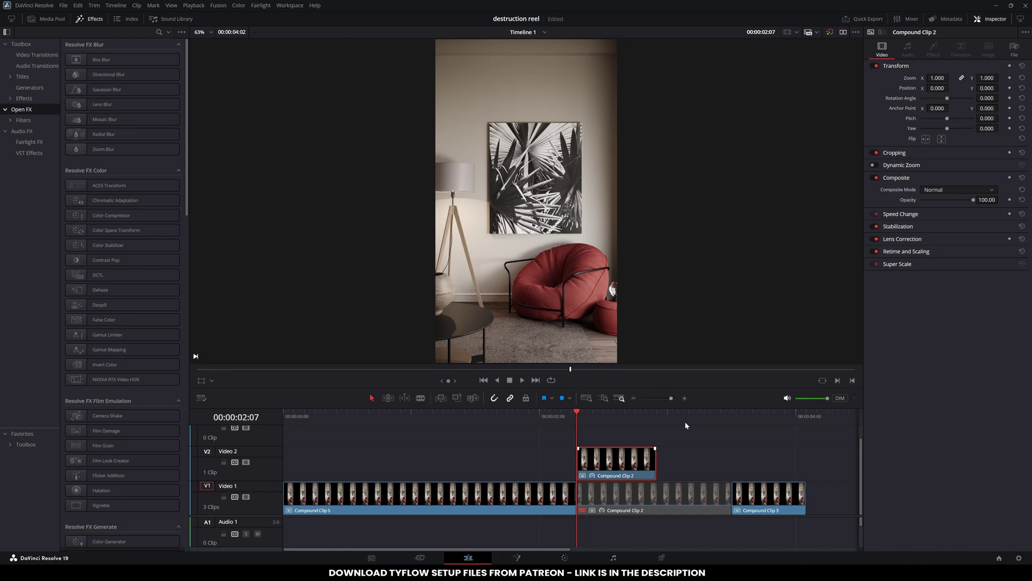
pyautogui.click(610, 415)
pyautogui.moveTo(609, 414); pyautogui.dragTo(571, 417)
# Step: Change the speed of Compound Clip 2 on Video 2 to -50% with Ripple Timeline enabled
pyautogui.write('r-50')
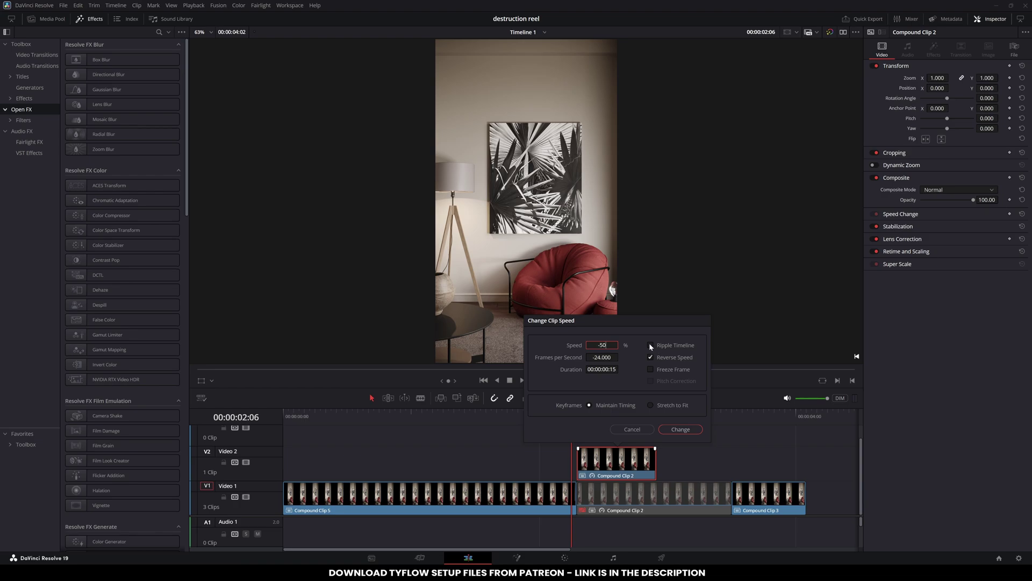
pyautogui.click(650, 345)
pyautogui.click(681, 430)
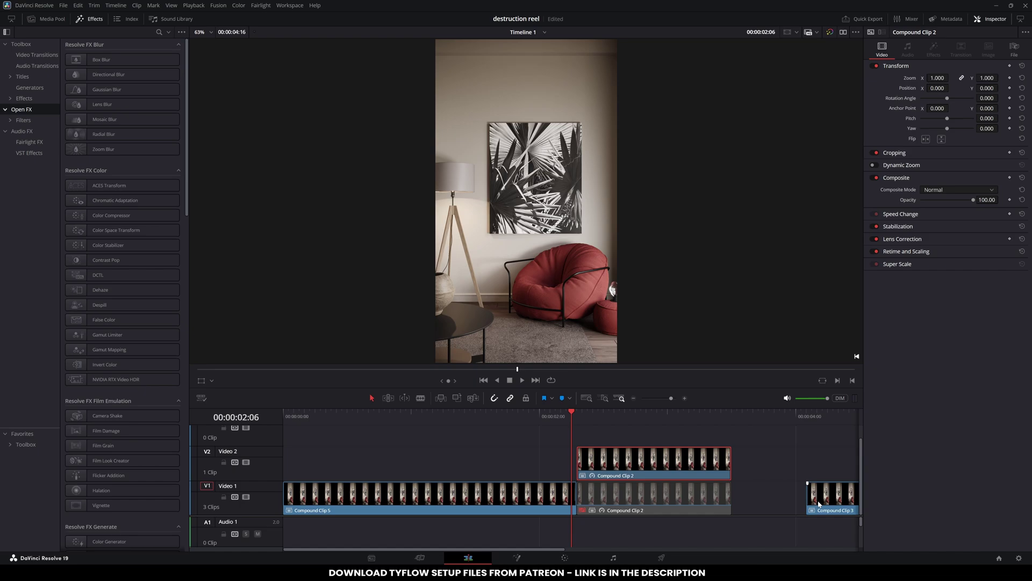
# Step: Move Compound Clip 3 back against the end of Compound Clip 2 on Video 1 and scrub to 00:00:03:11 to preview the slowed reversal
pyautogui.moveTo(813, 503); pyautogui.dragTo(741, 504)
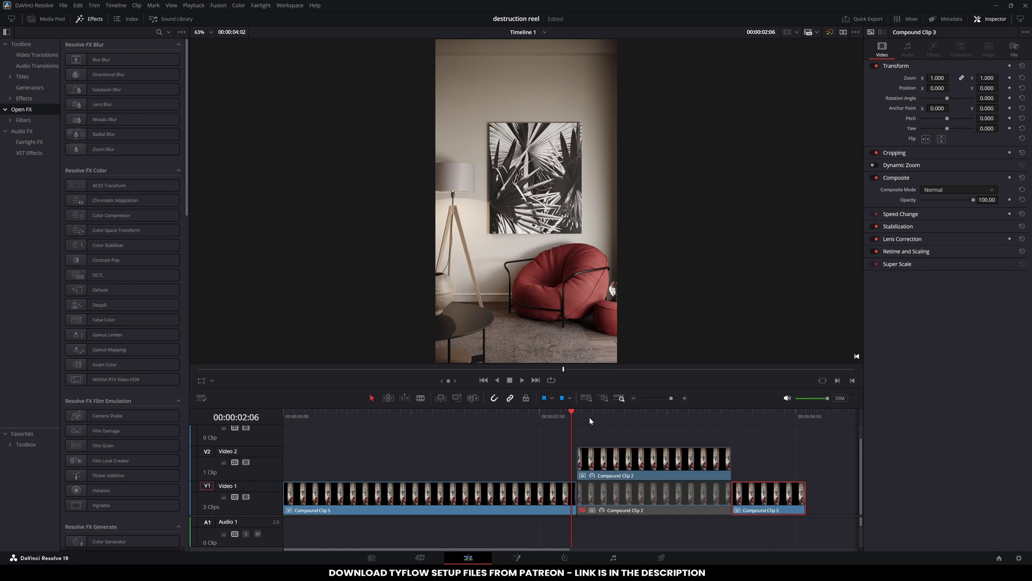
pyautogui.moveTo(589, 417); pyautogui.dragTo(726, 418)
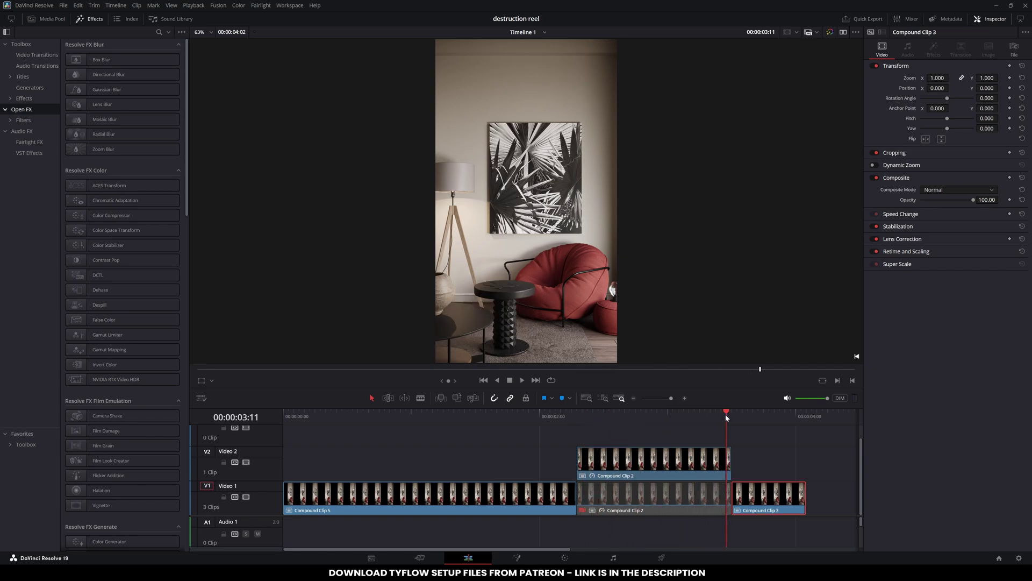